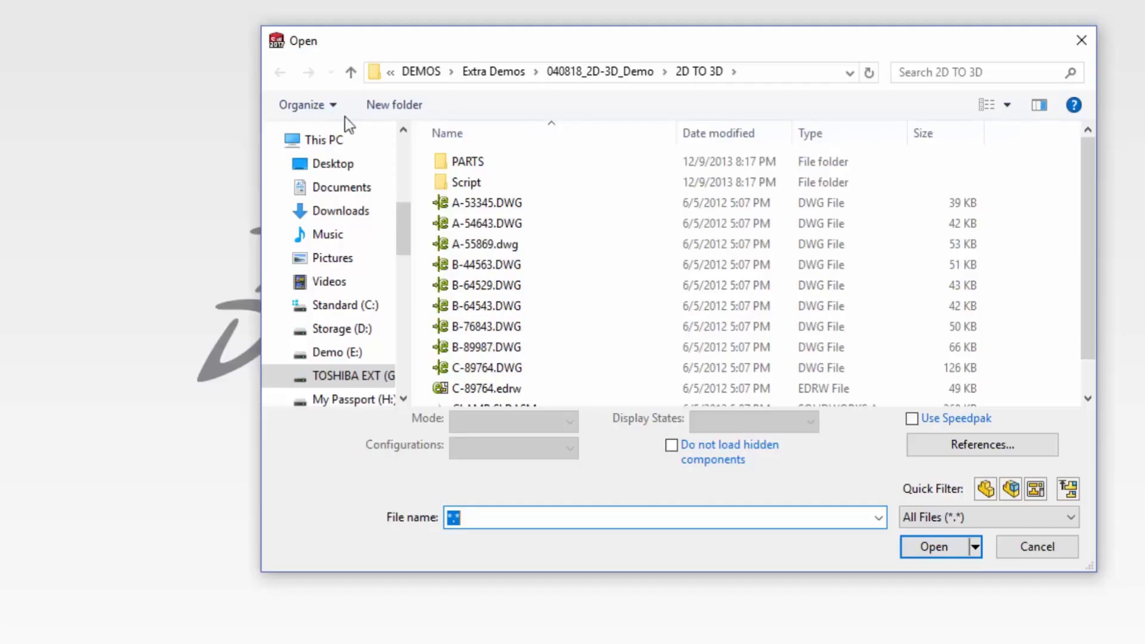
- Pick A-55869.dwg in the 2D TO 3D folder as the drawing to open
left_click(485, 245)
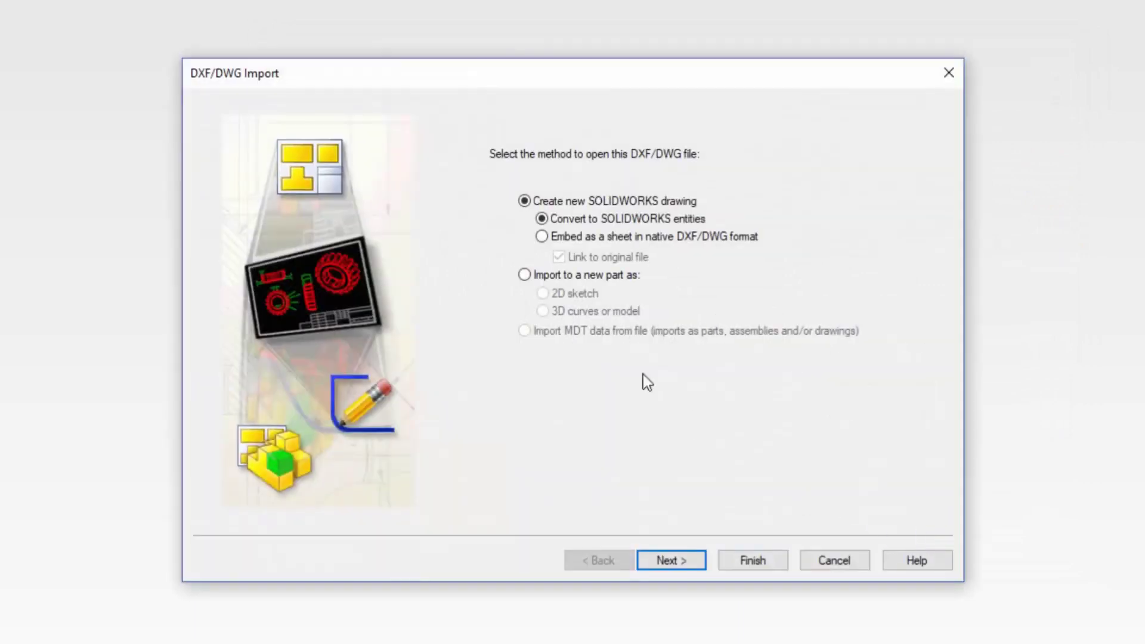
- Import the DWG into a new part as a 2D sketch and continue to document settings
left_click(524, 275)
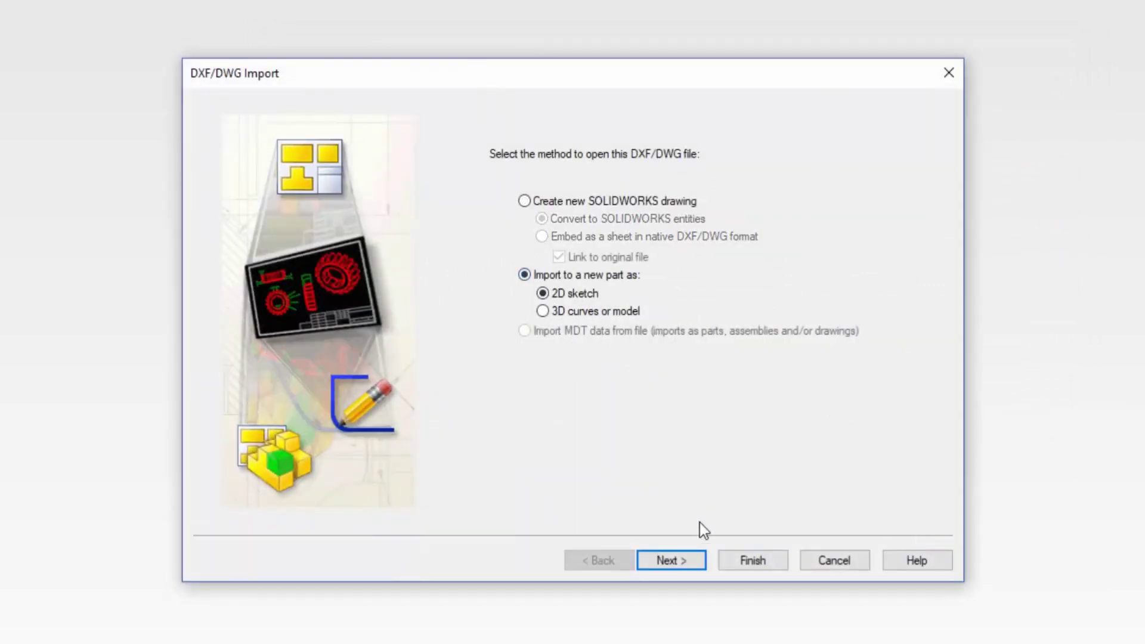
left_click(681, 565)
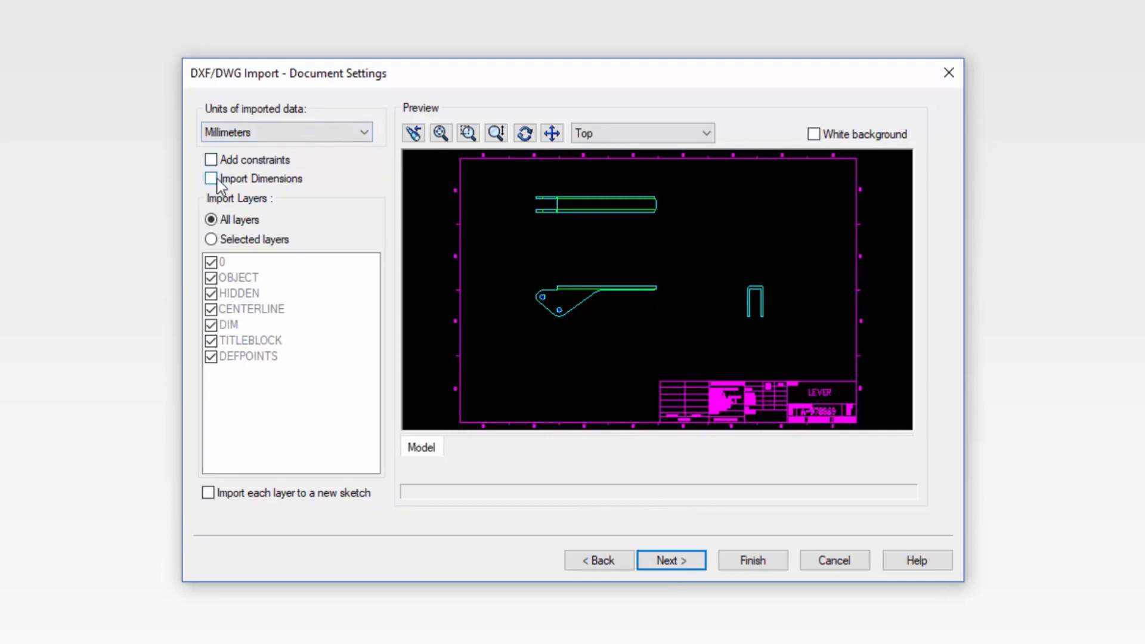
- Import only the OBJECT and HIDDEN layers, excluding 0, CENTERLINE, DIM, TITLEBLOCK and DEFPOINTS
left_click(212, 239)
left_click(211, 262)
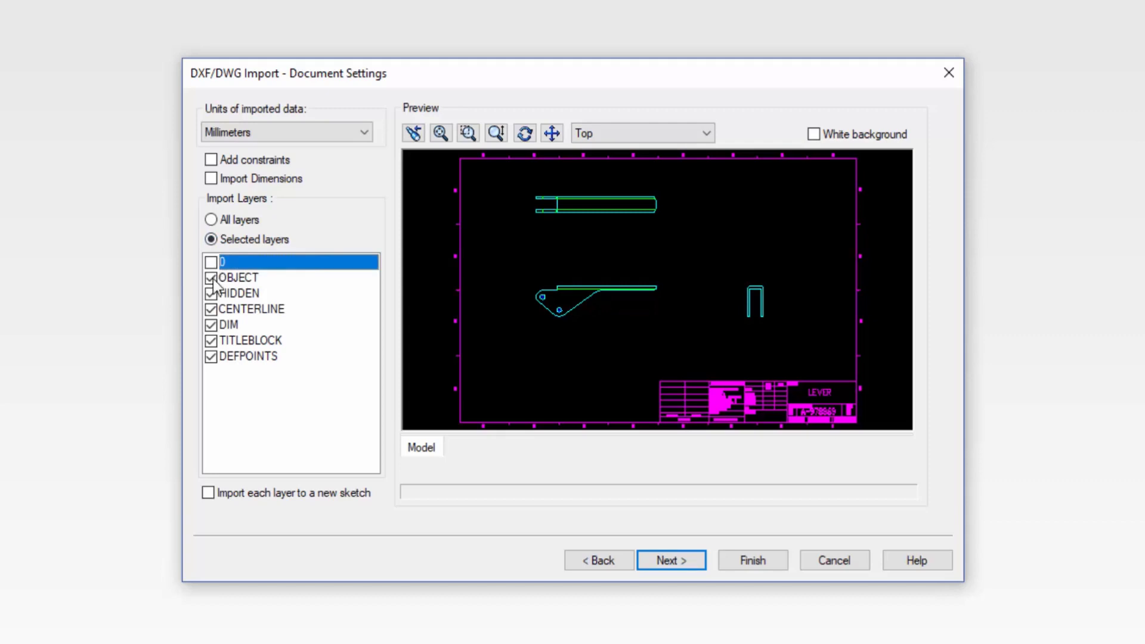
left_click(211, 278)
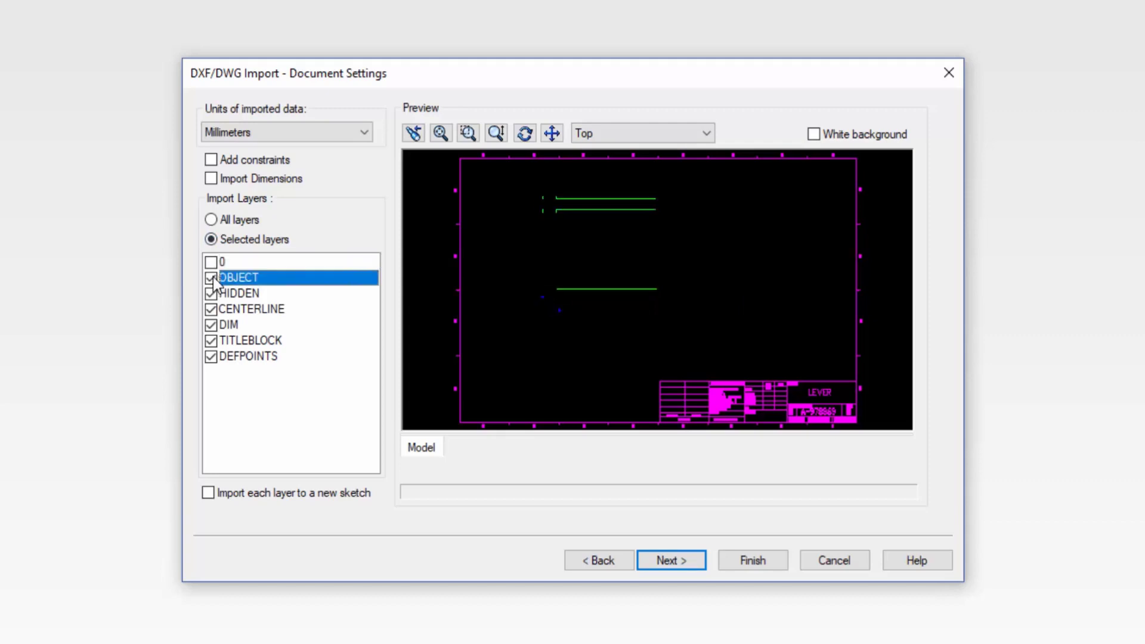
left_click(211, 294)
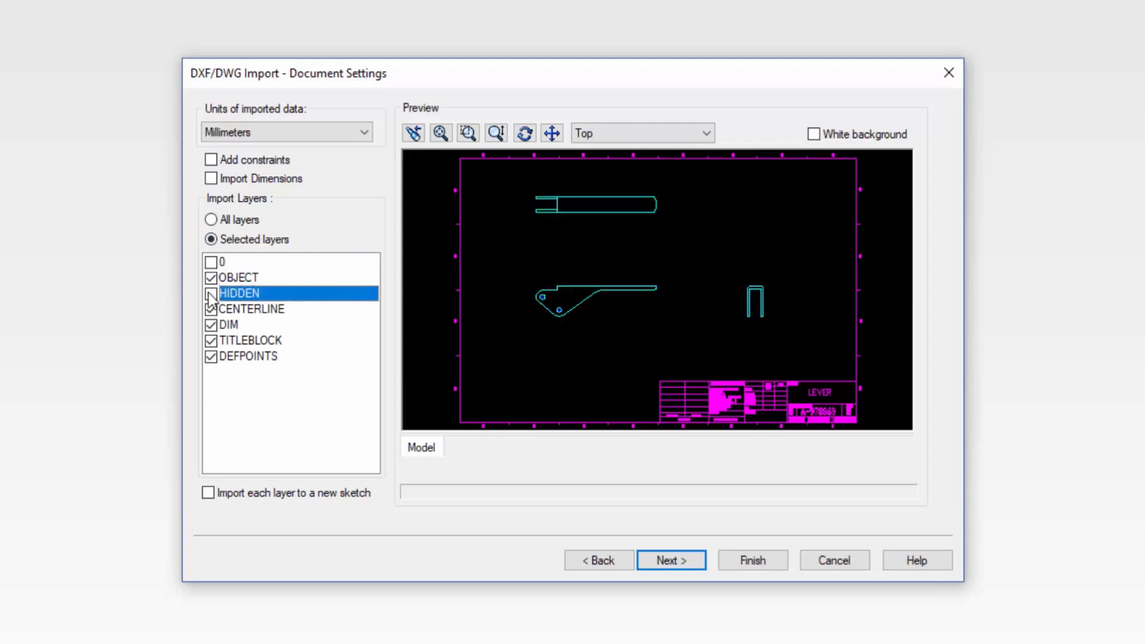
left_click(211, 293)
left_click(211, 309)
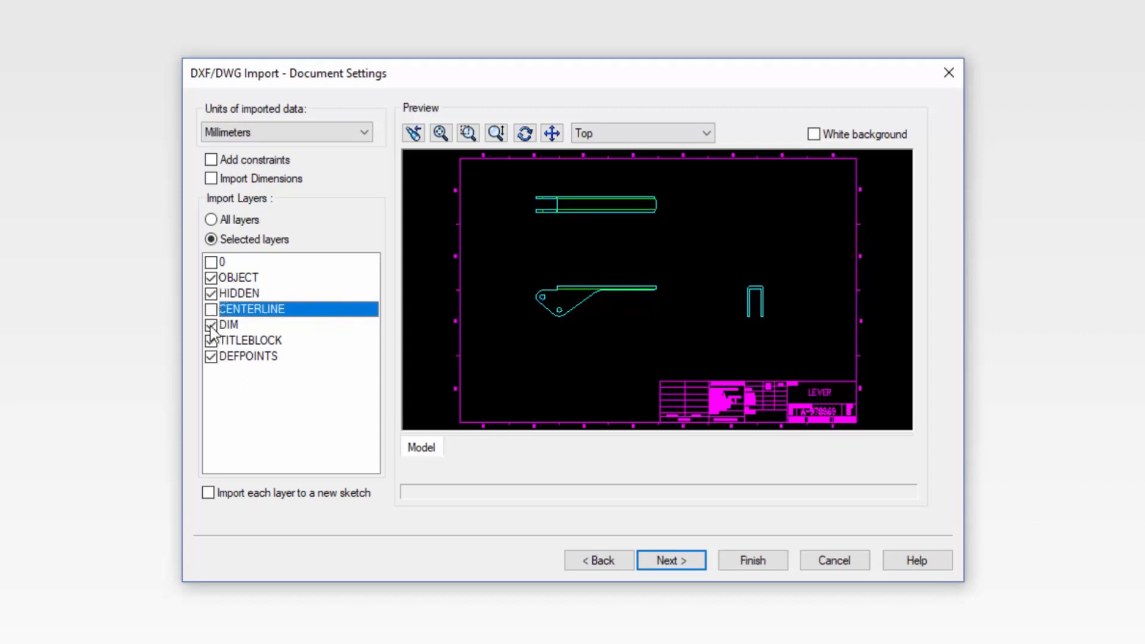
left_click(211, 324)
left_click(211, 341)
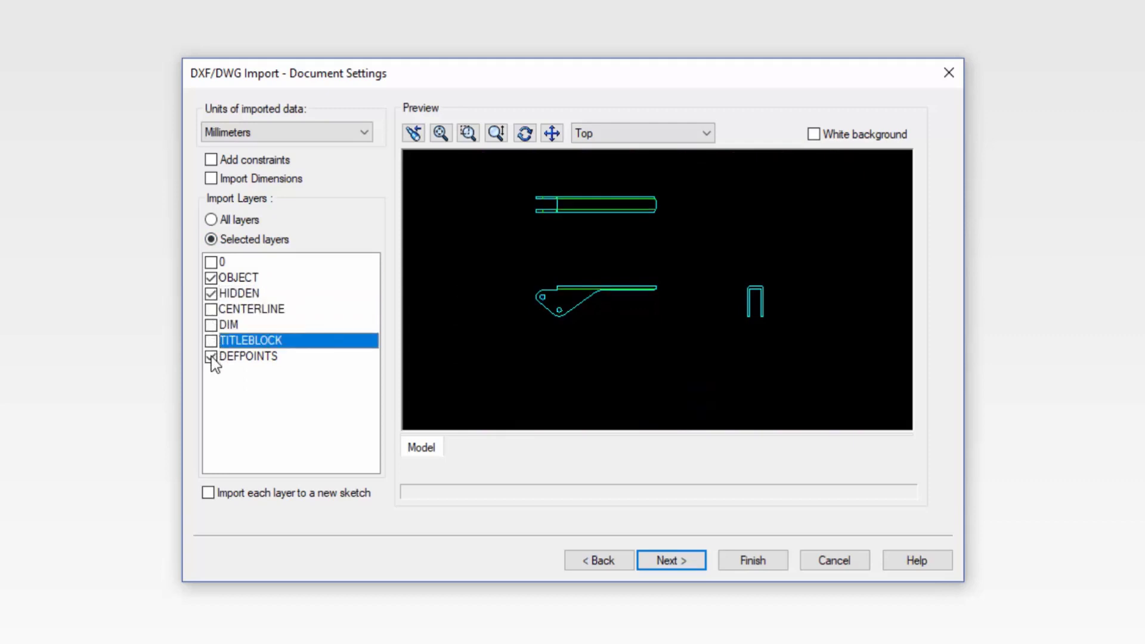
left_click(211, 357)
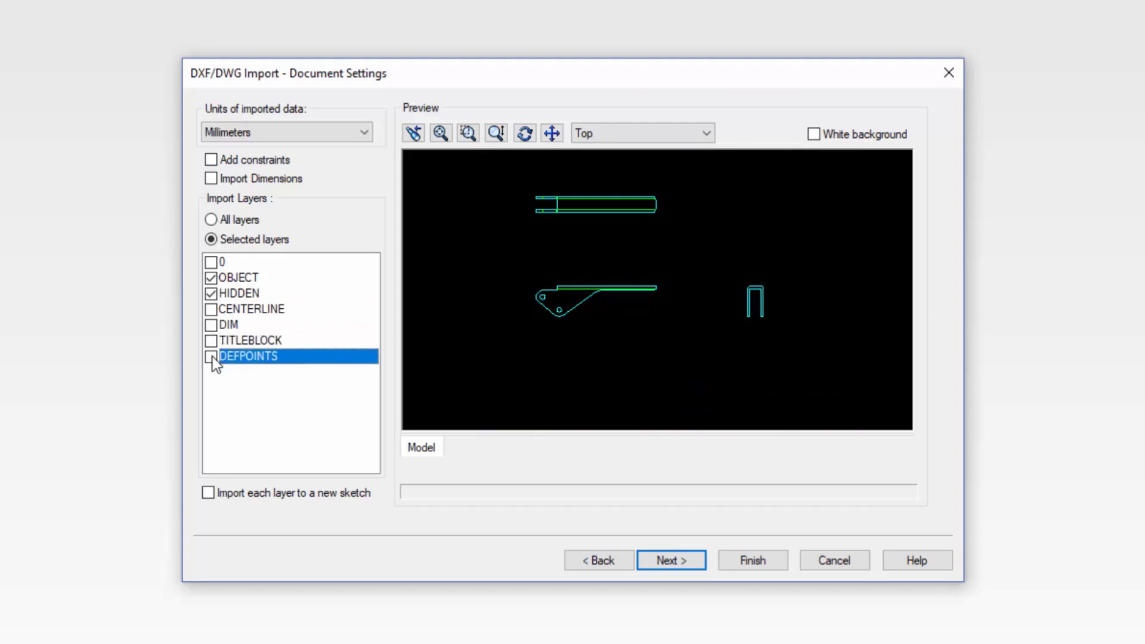
left_click(680, 562)
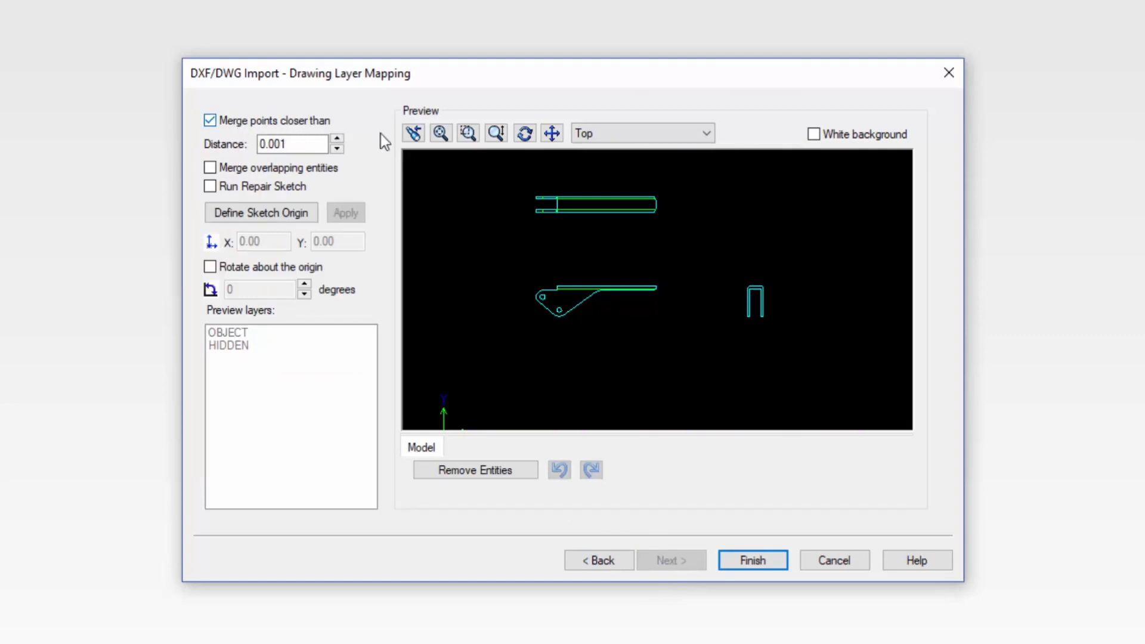
- Leave the Drawing Layer Mapping preview orientation set to Top
left_click(606, 135)
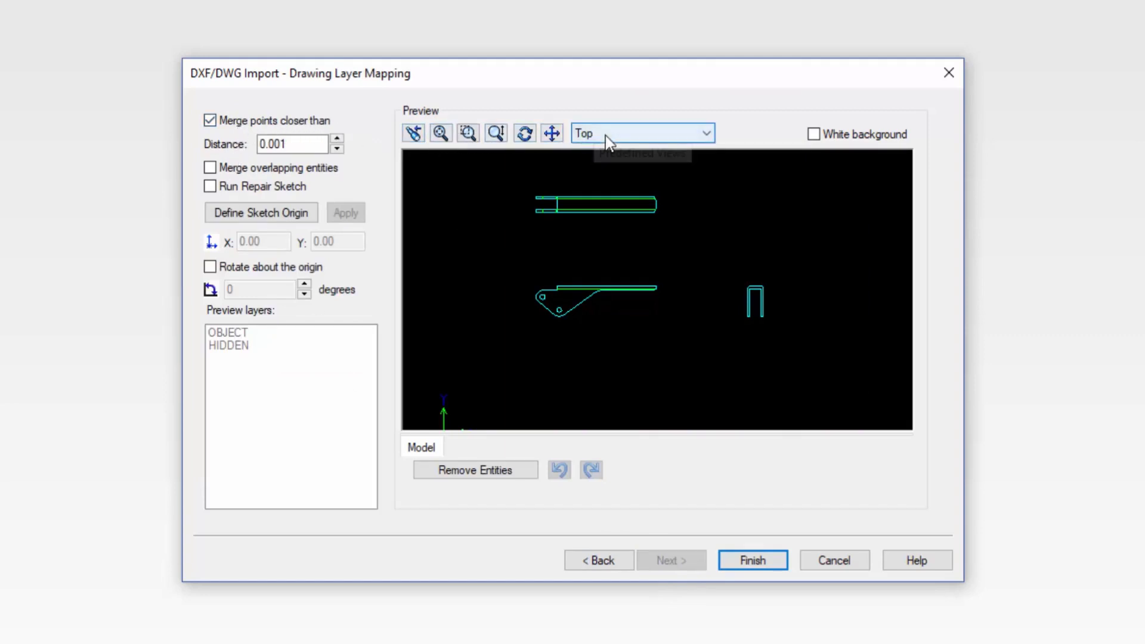
left_click(605, 135)
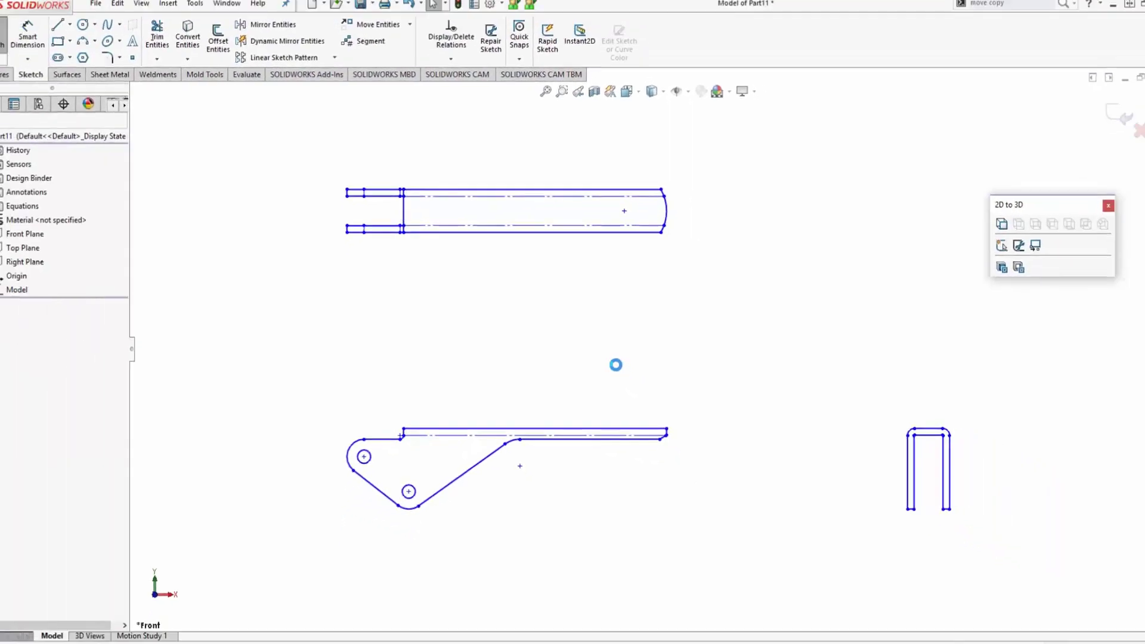
- Make the lower bracket profile the part's front sketch
left_click_drag(1040, 214, 896, 170)
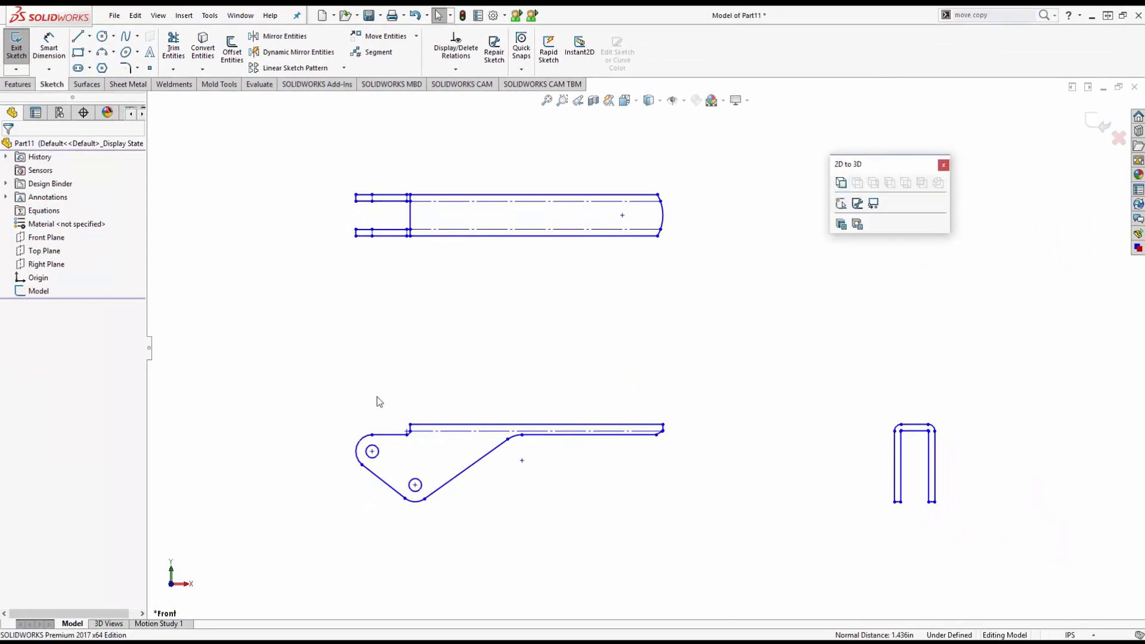
left_click_drag(302, 384, 707, 530)
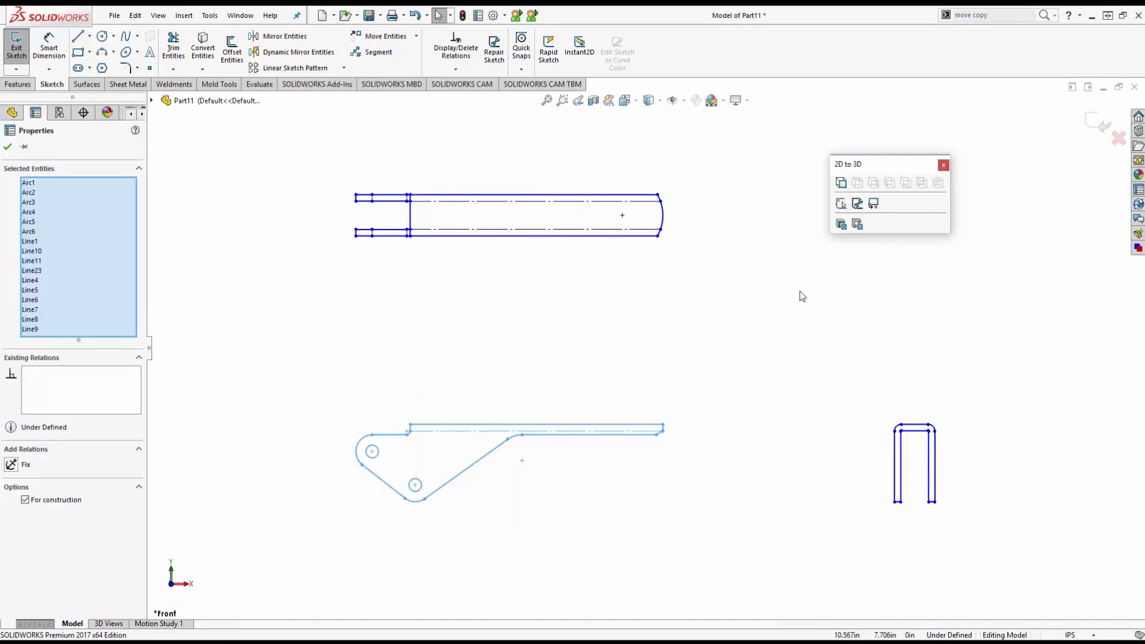
left_click(840, 182)
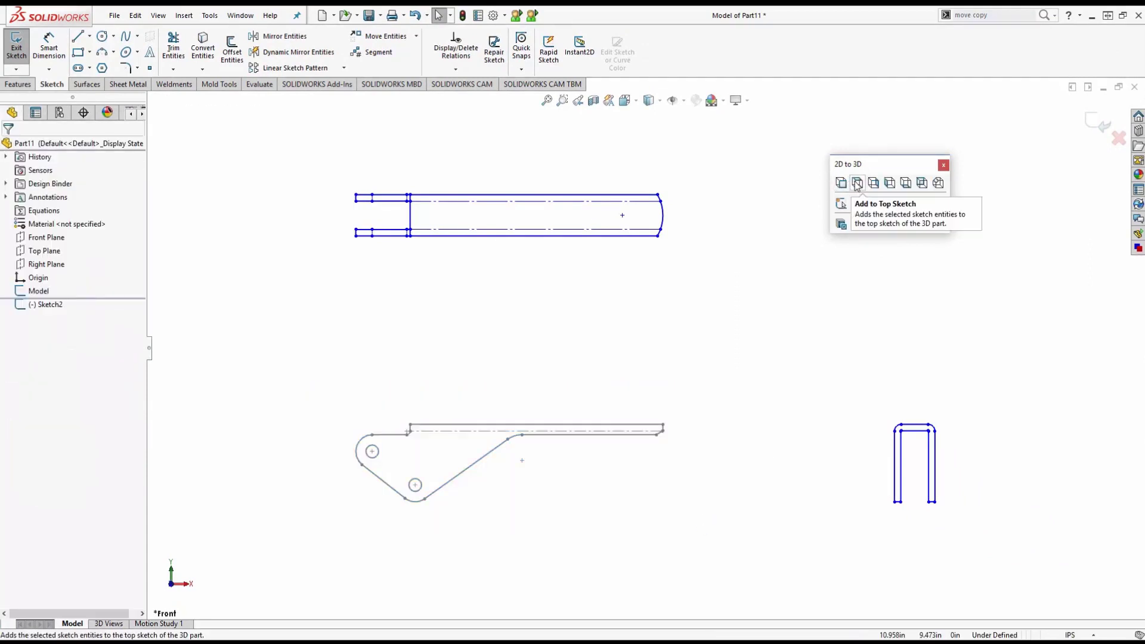
- Make the upper profile the part's top sketch and view both in 3D
left_click_drag(321, 169, 706, 271)
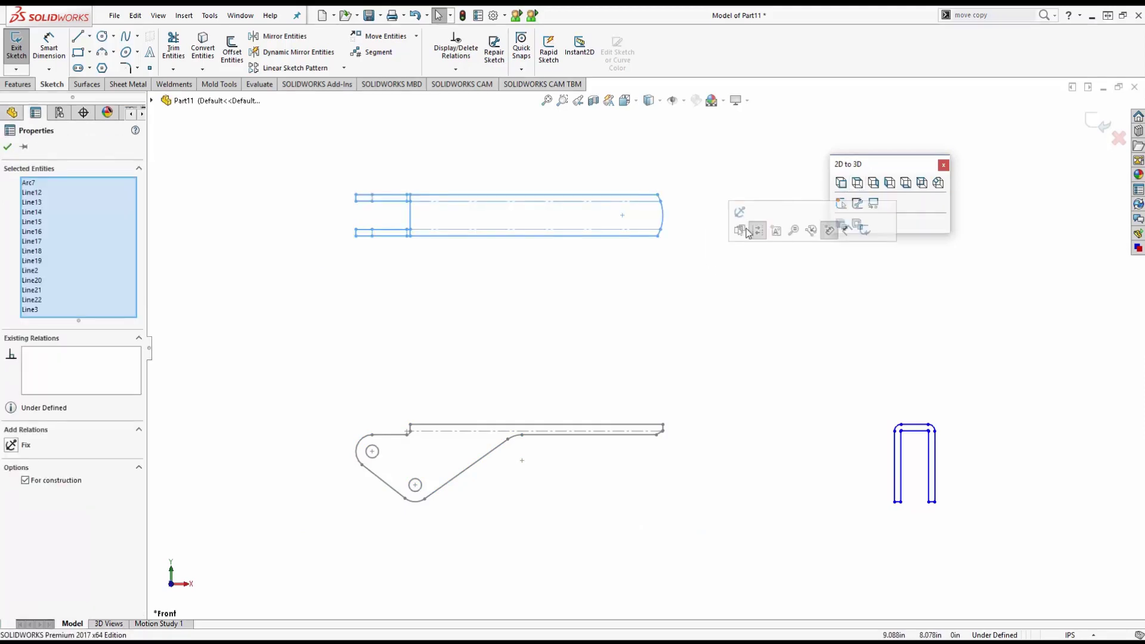
left_click(858, 183)
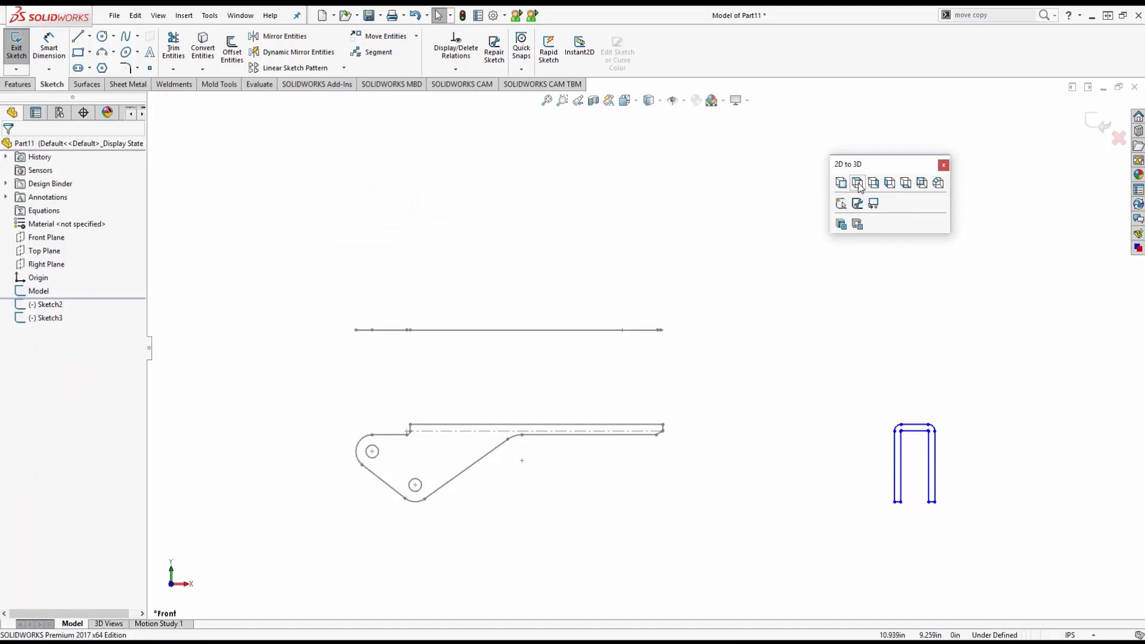
mouse_move(750, 281)
middle_mouse_down()
mouse_move(678, 245)
mouse_move(608, 281)
middle_mouse_up()
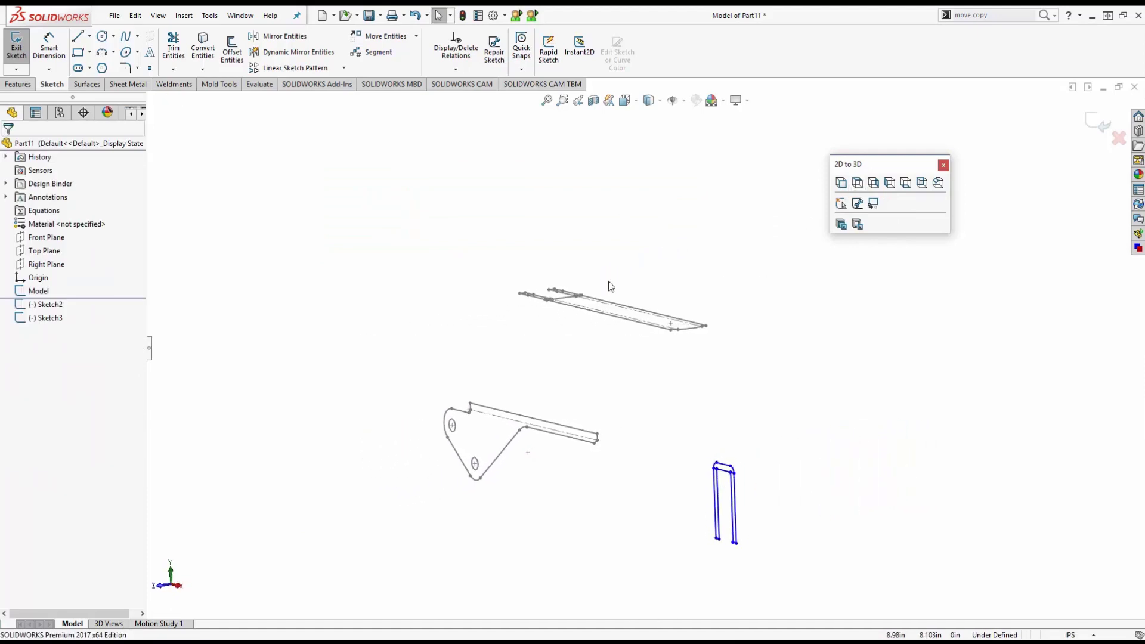
- Align the top sketch's long edge with the matching top edge of the front sketch
left_click(660, 330)
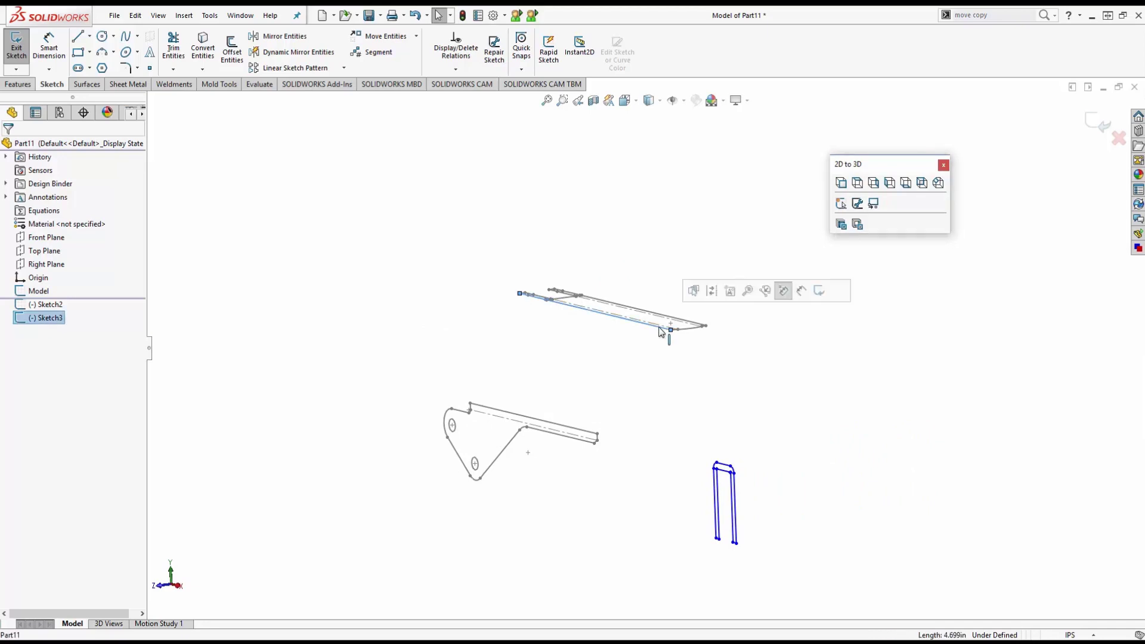
left_click(583, 431, "ctrl")
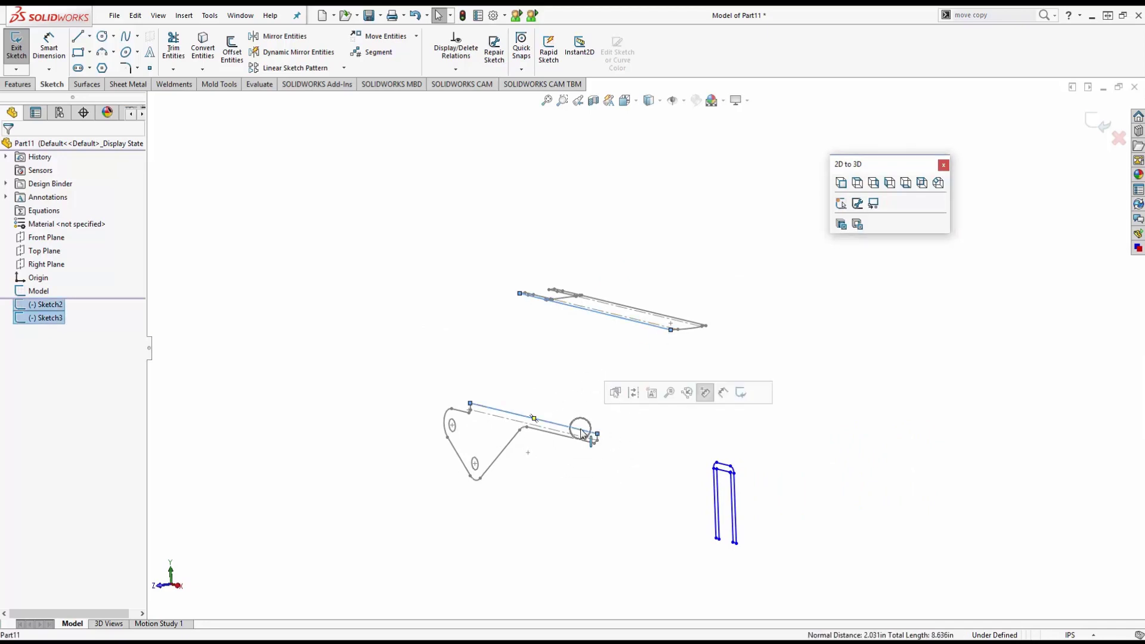
left_click(873, 204)
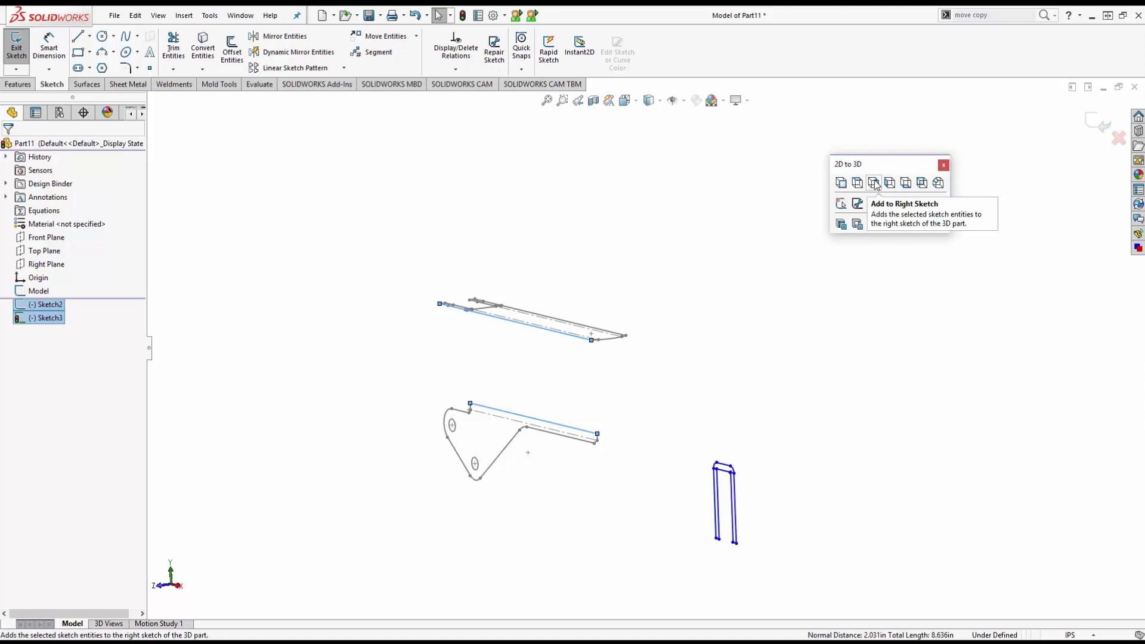
- Add the U-shaped profile as the right sketch, align it to the bracket's end edge, and exit
left_click_drag(685, 450, 799, 574)
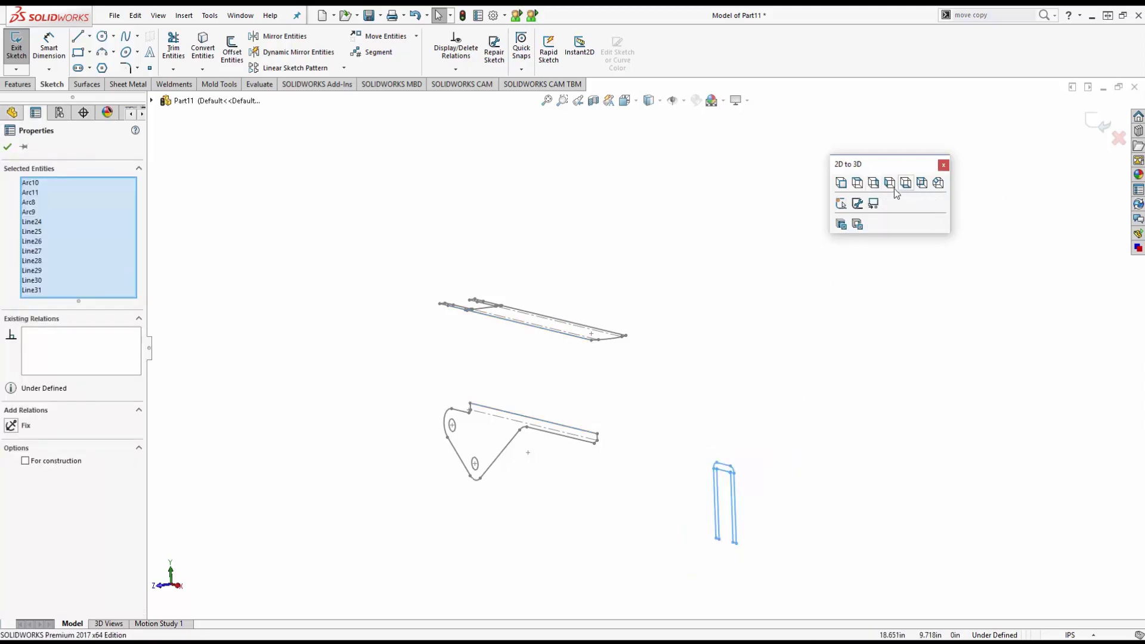
left_click(873, 183)
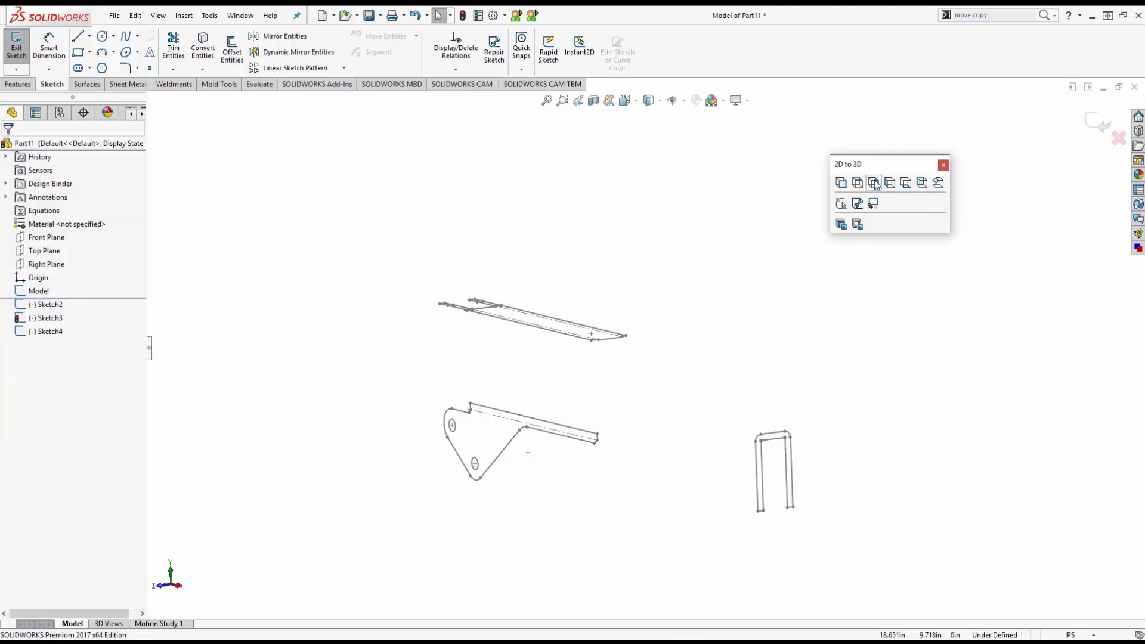
left_click(756, 471)
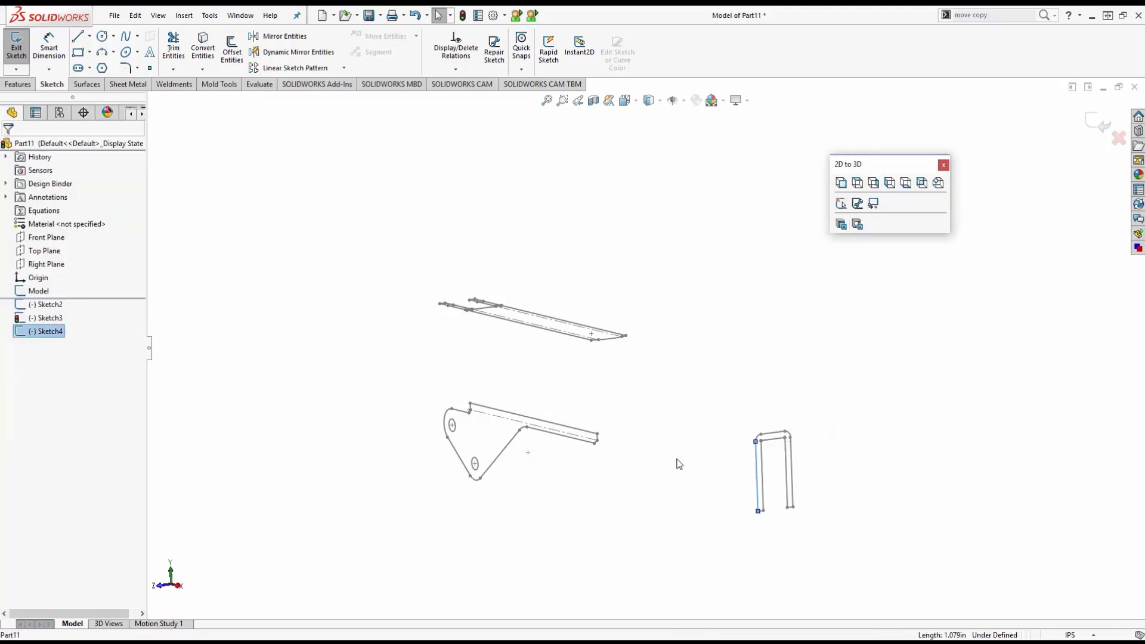
left_click(597, 435, "ctrl")
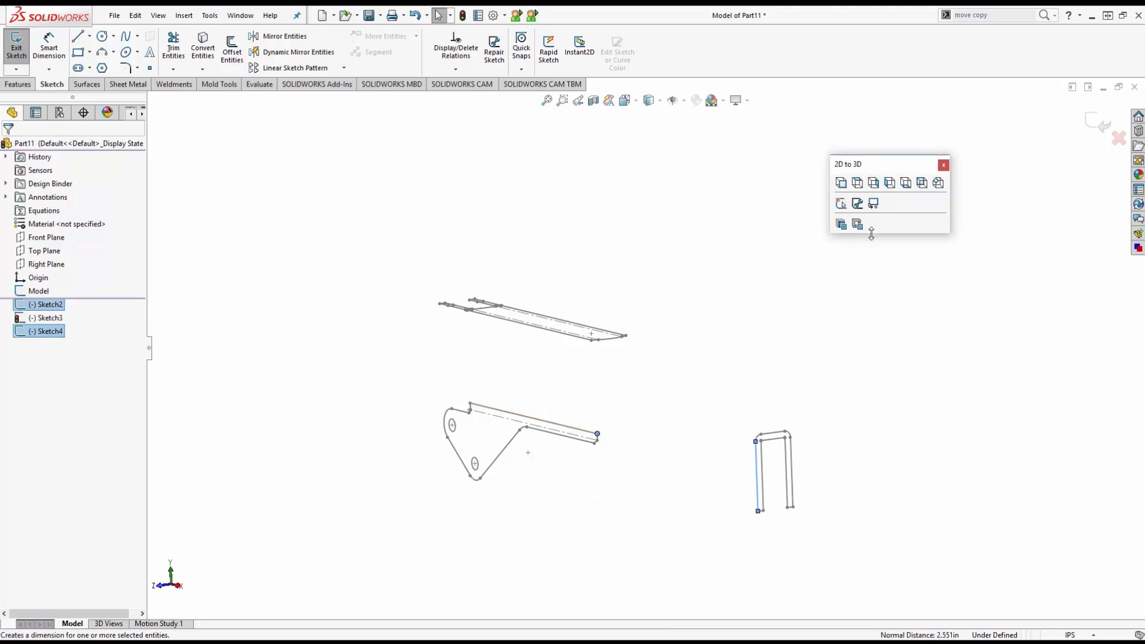
left_click(873, 204)
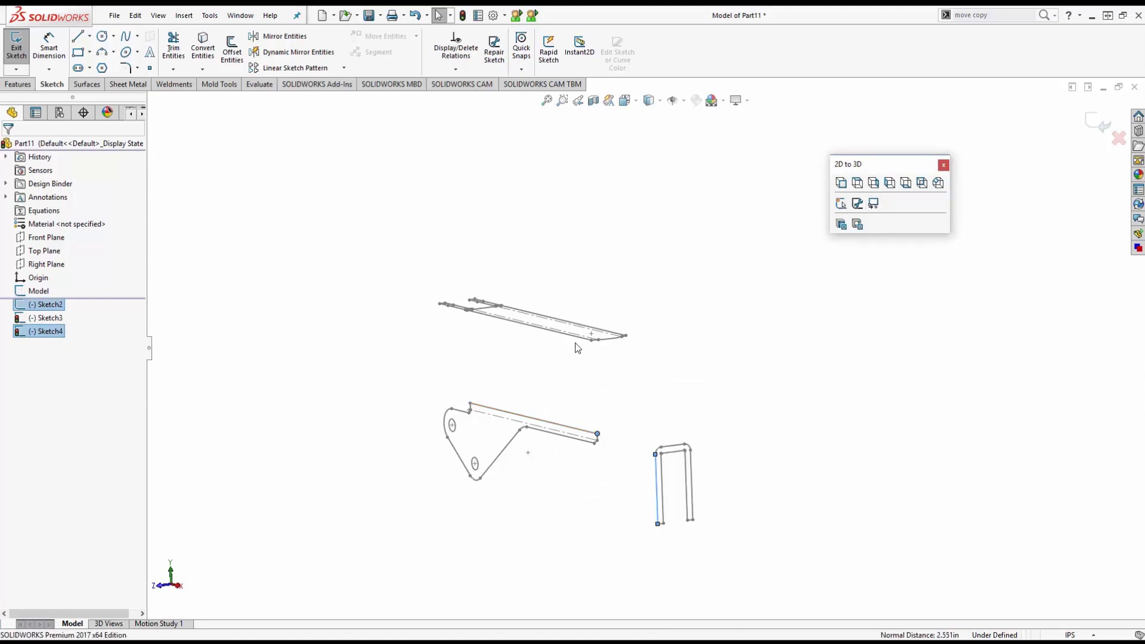
mouse_move(575, 344)
middle_mouse_down()
mouse_move(529, 321)
mouse_move(600, 330)
middle_mouse_up()
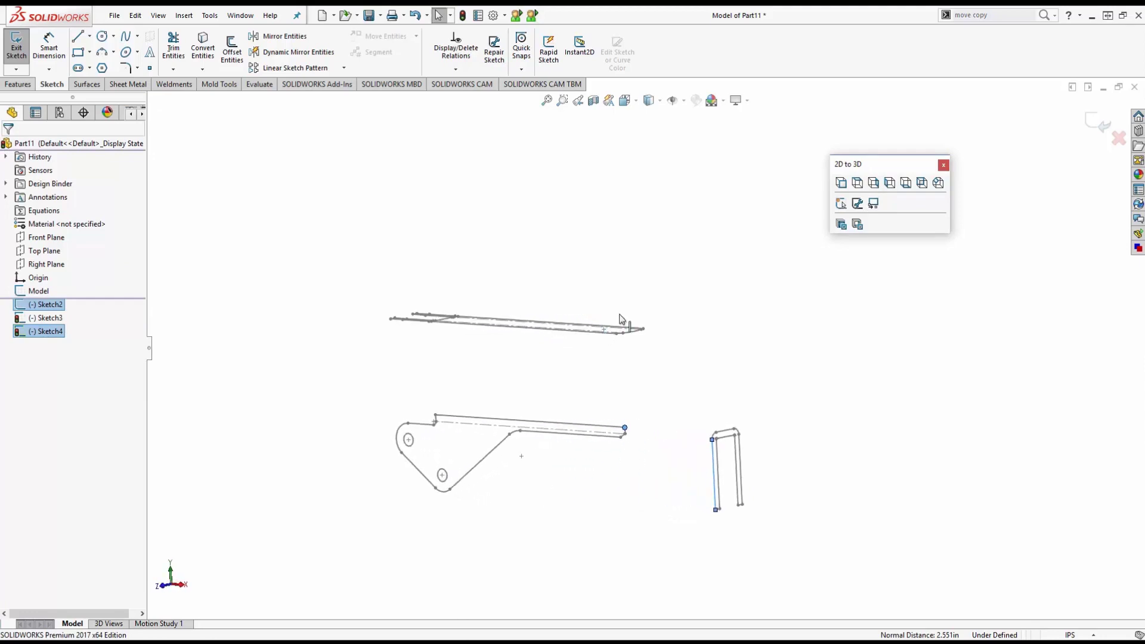
left_click(1091, 122)
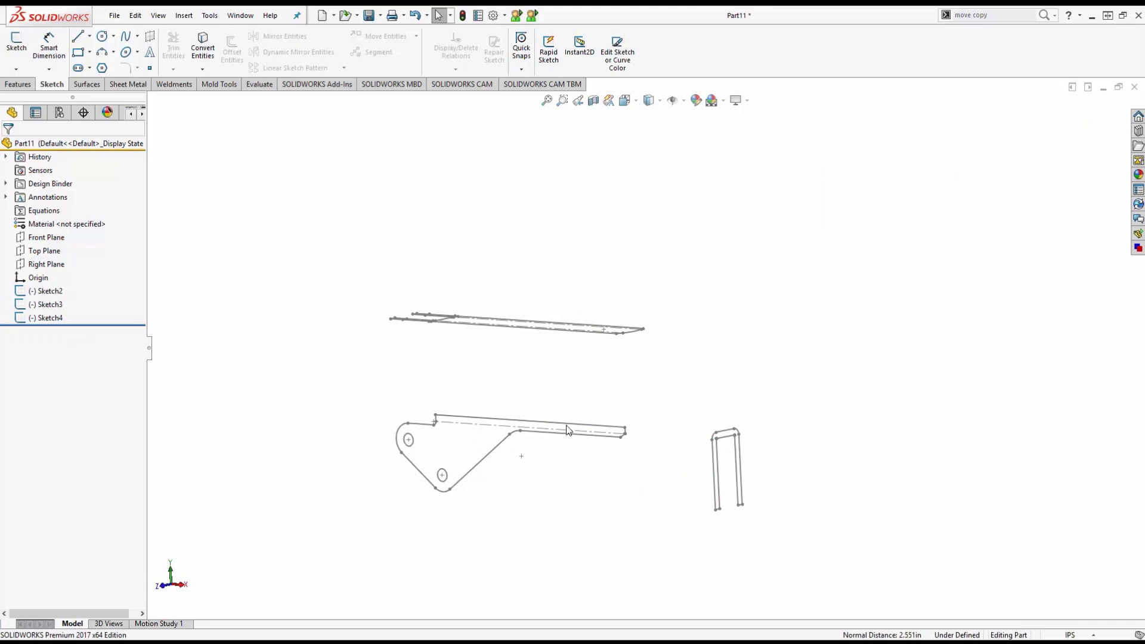
- Extrude Sketch2 into a solid Up To Vertex at the tip of the long Sketch3
left_click(48, 291)
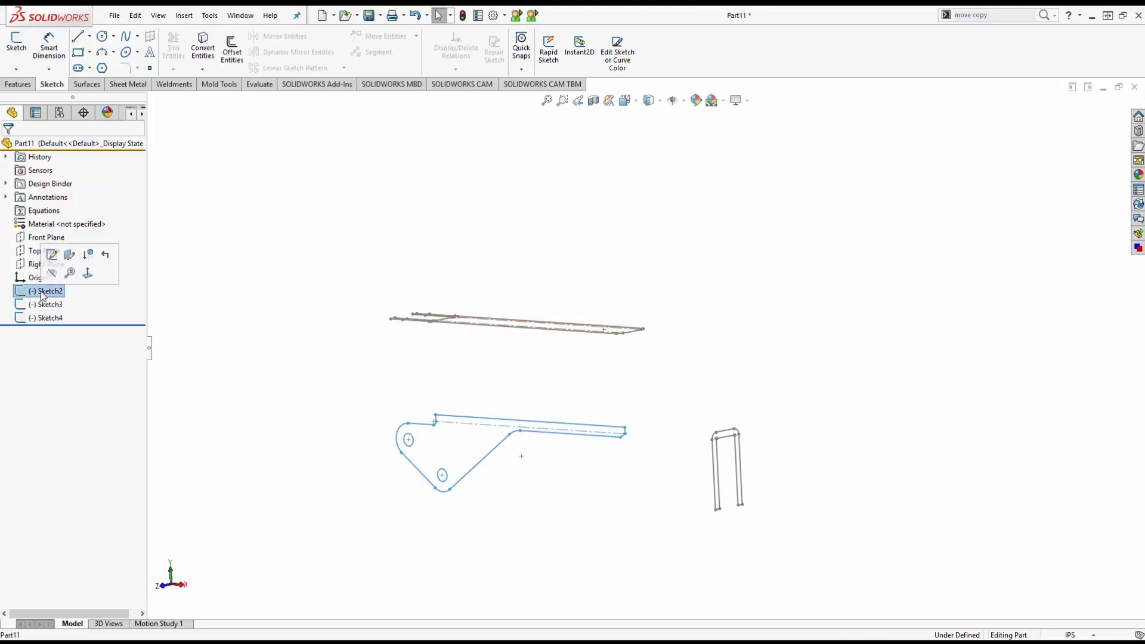
left_click(18, 84)
left_click(22, 50)
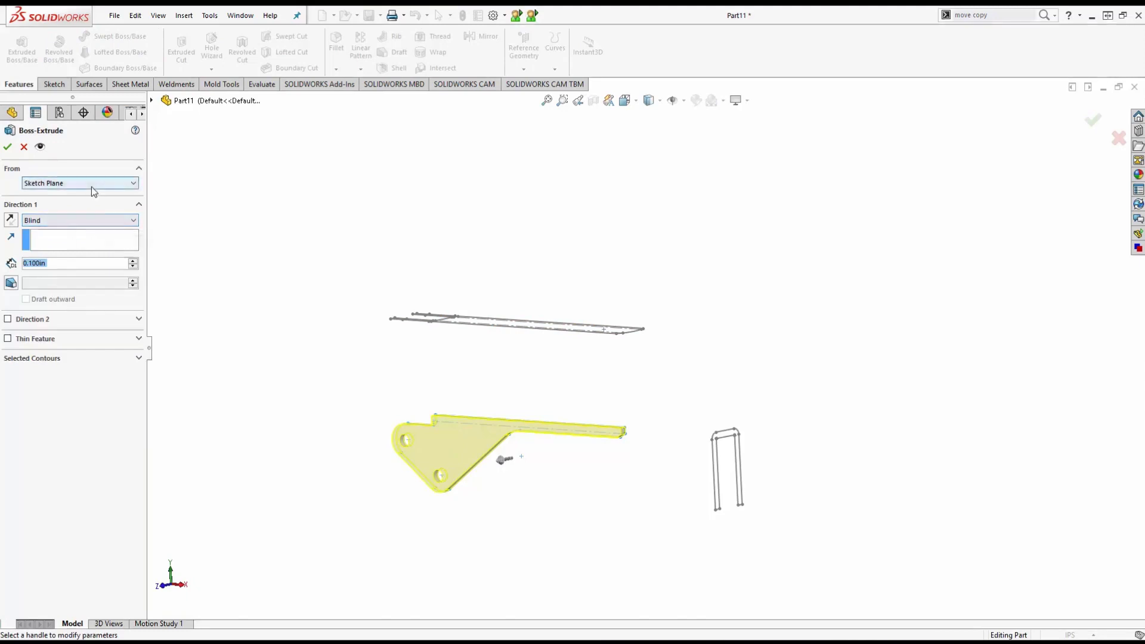
left_click(84, 220)
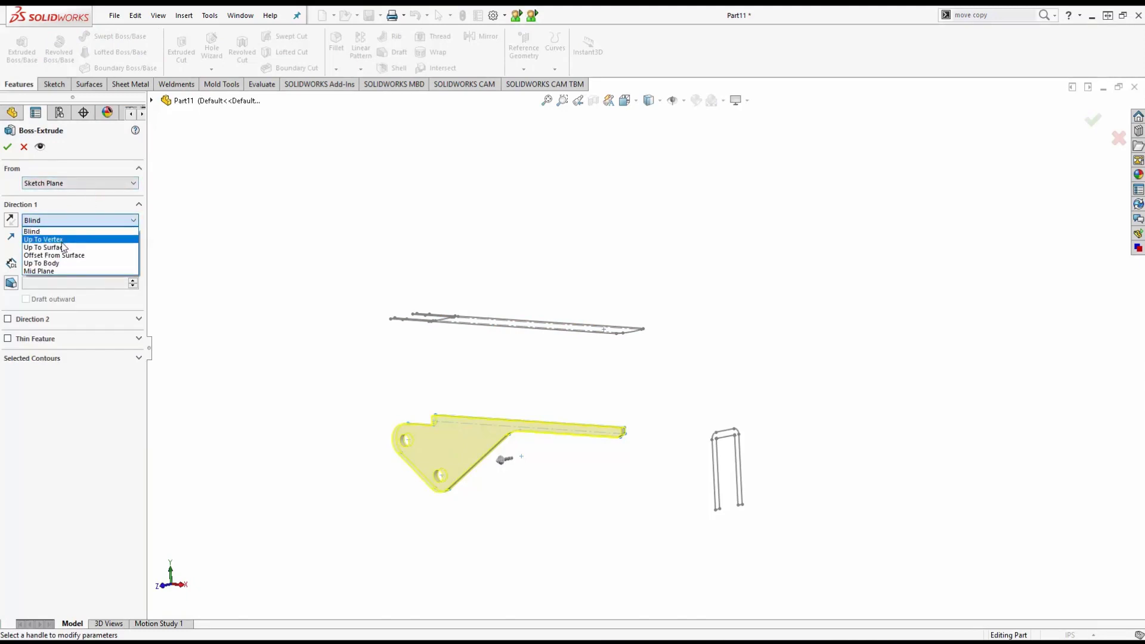
left_click(60, 232)
mouse_move(588, 297)
middle_mouse_down()
mouse_move(670, 332)
mouse_move(662, 400)
middle_mouse_up()
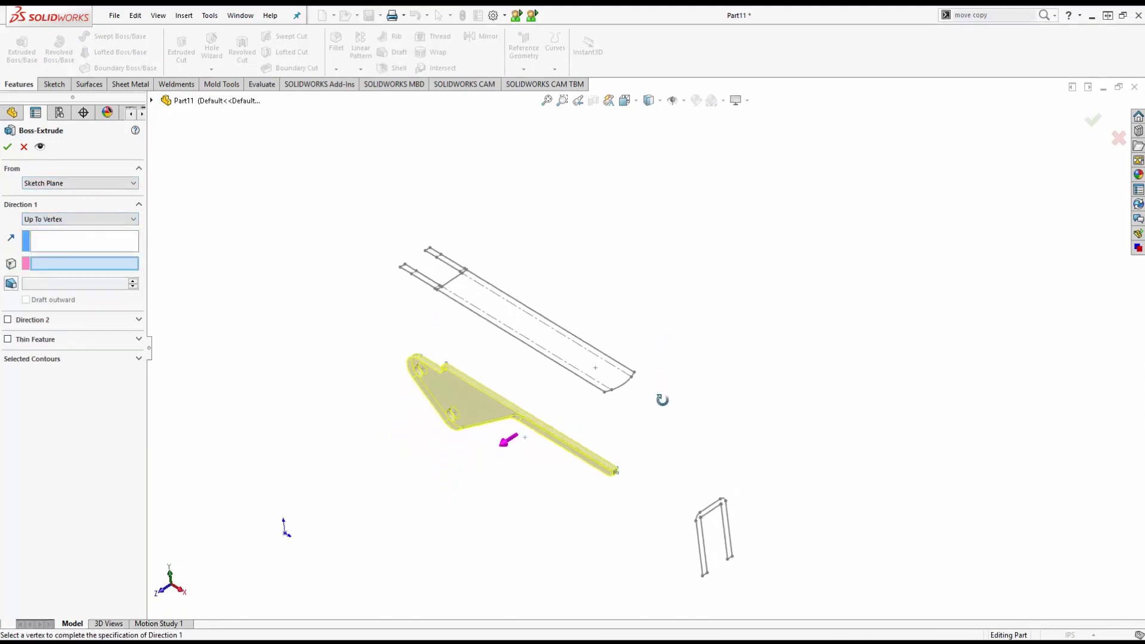
left_click(635, 373)
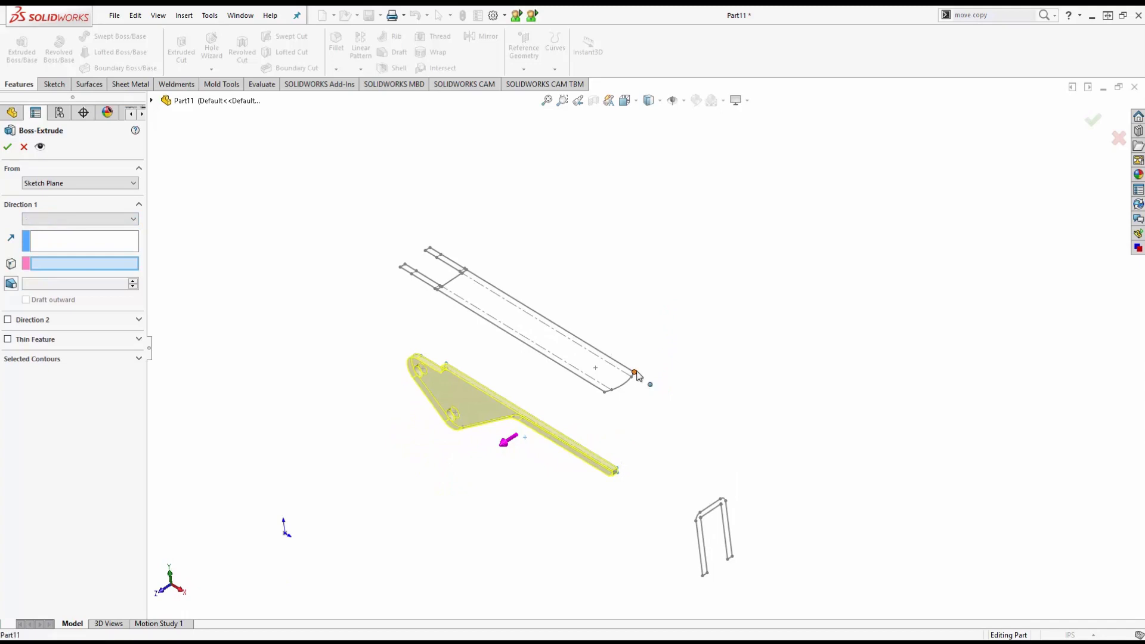
left_click(8, 147)
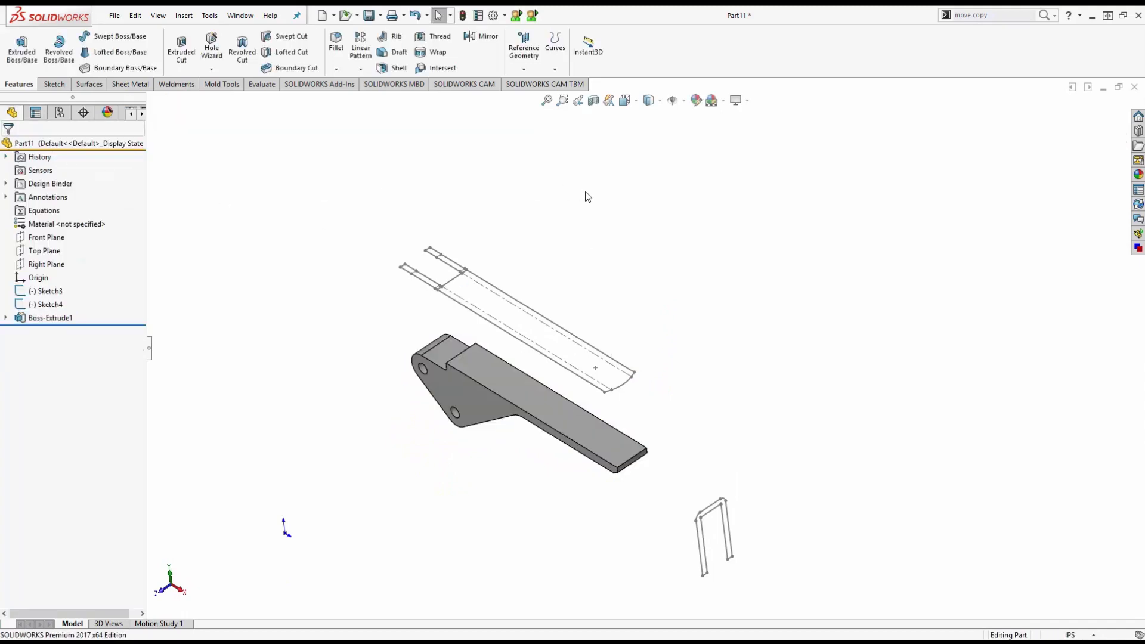
middle_click_drag(611, 398, 619, 356)
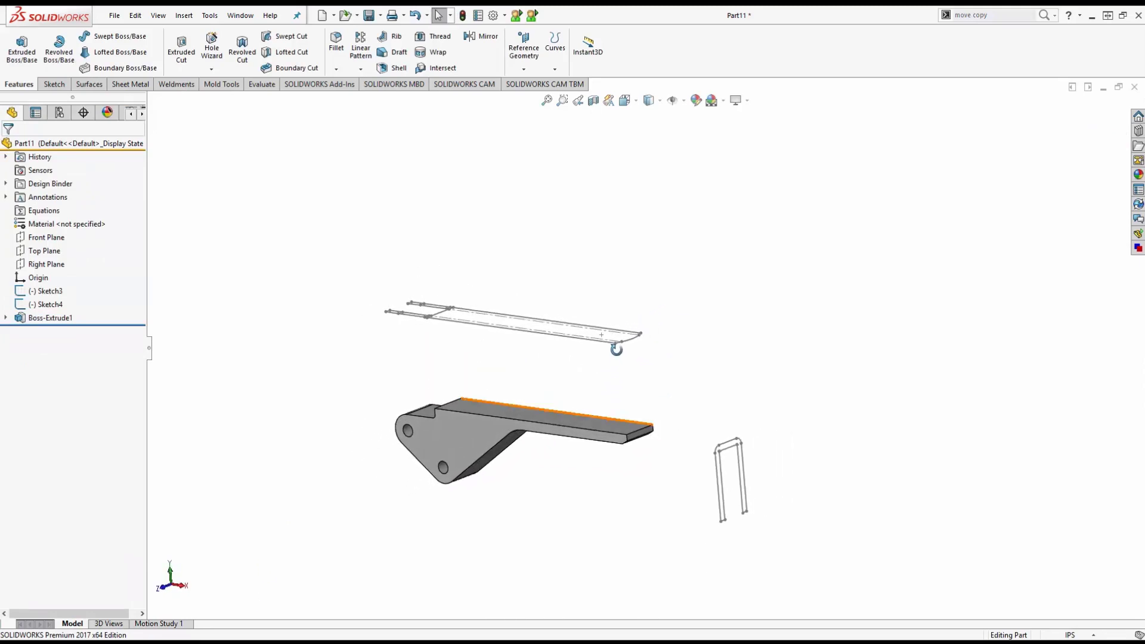
left_click(181, 50)
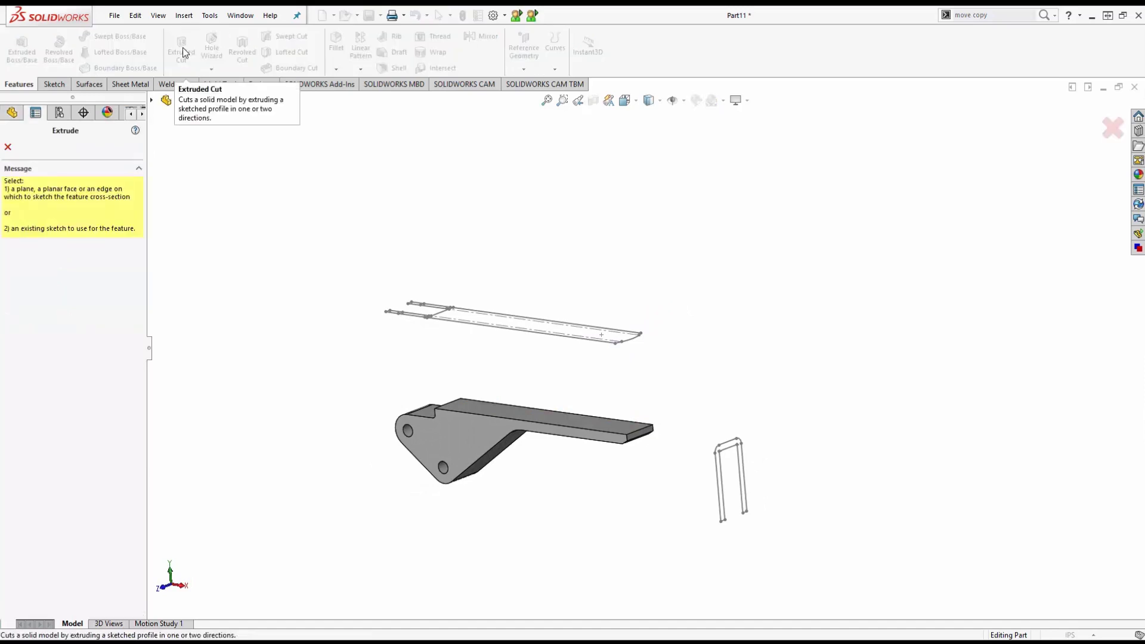
- Cut Through All with flipped side using the Sketch4 U-profile, trimming the block to the bracket
key("Escape")
left_click(717, 478)
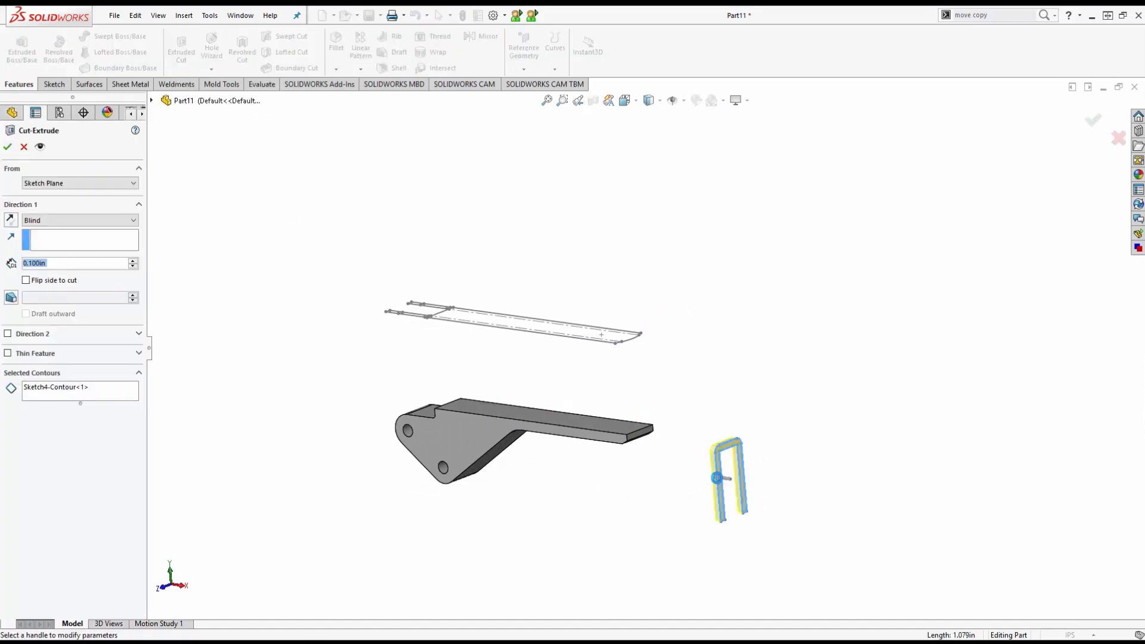
left_click(57, 220)
left_click(53, 241)
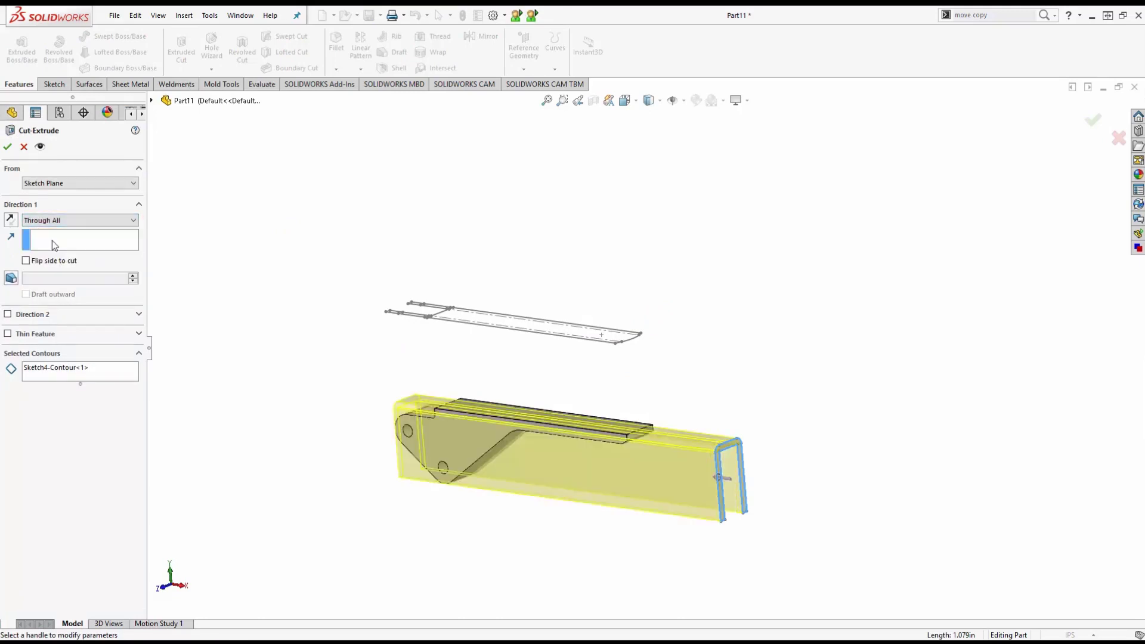
middle_click_drag(692, 365, 397, 323)
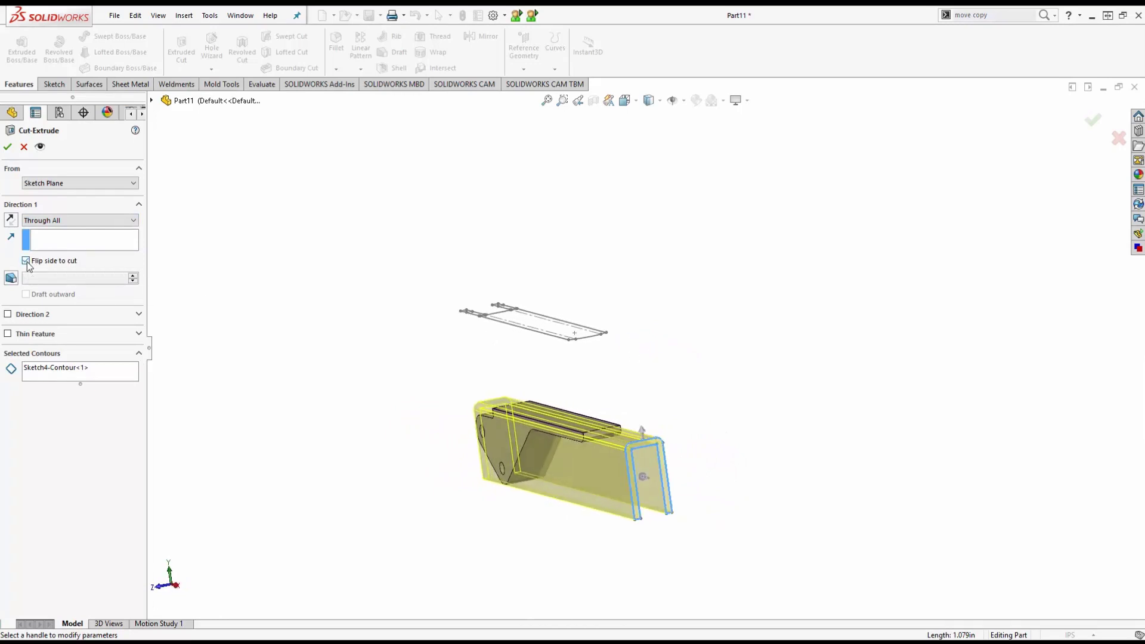
left_click(8, 149)
mouse_move(621, 424)
middle_mouse_down()
mouse_move(614, 400)
mouse_move(584, 391)
mouse_move(644, 432)
mouse_move(644, 477)
middle_mouse_up()
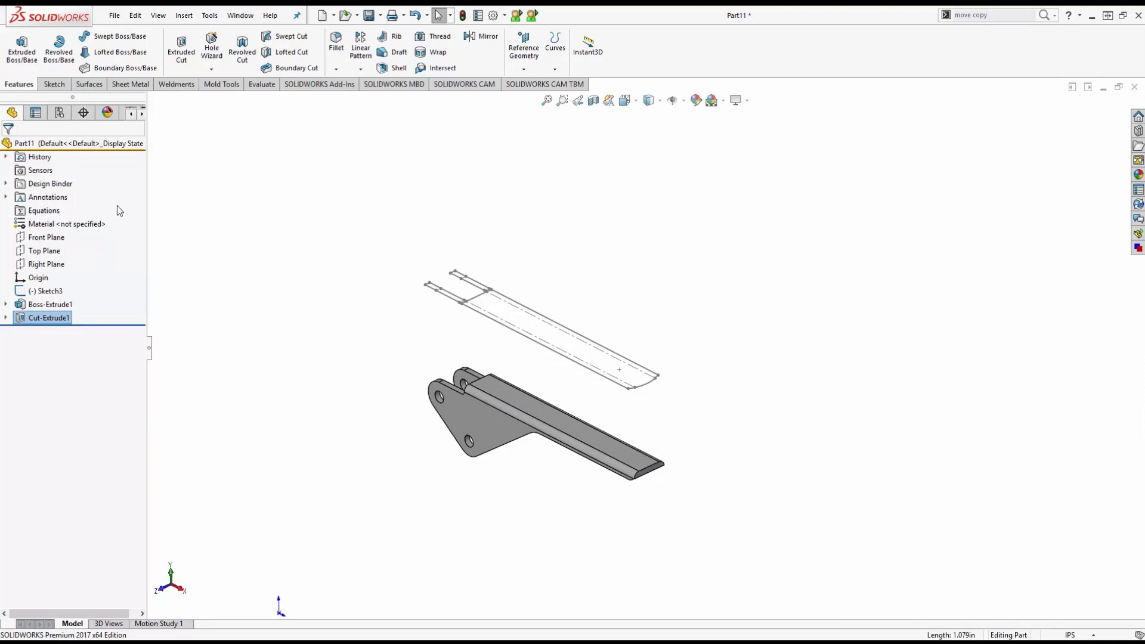
- Convert the bracket to sheet metal with the top face fixed and all bends collected, then flatten it
left_click(130, 84)
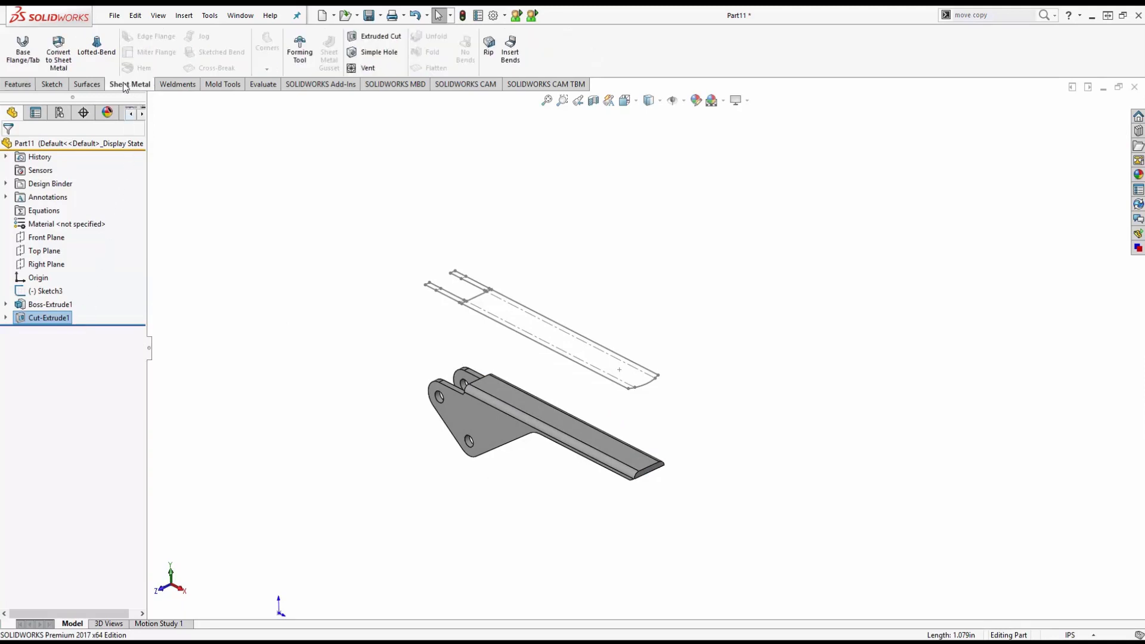
left_click(67, 59)
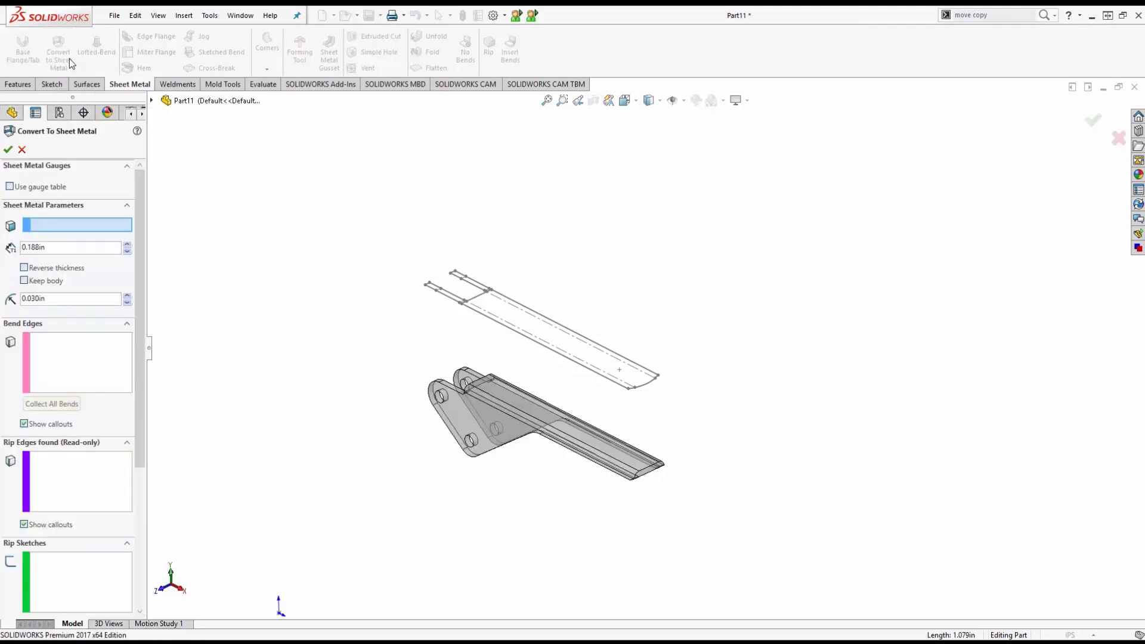
left_click(614, 456)
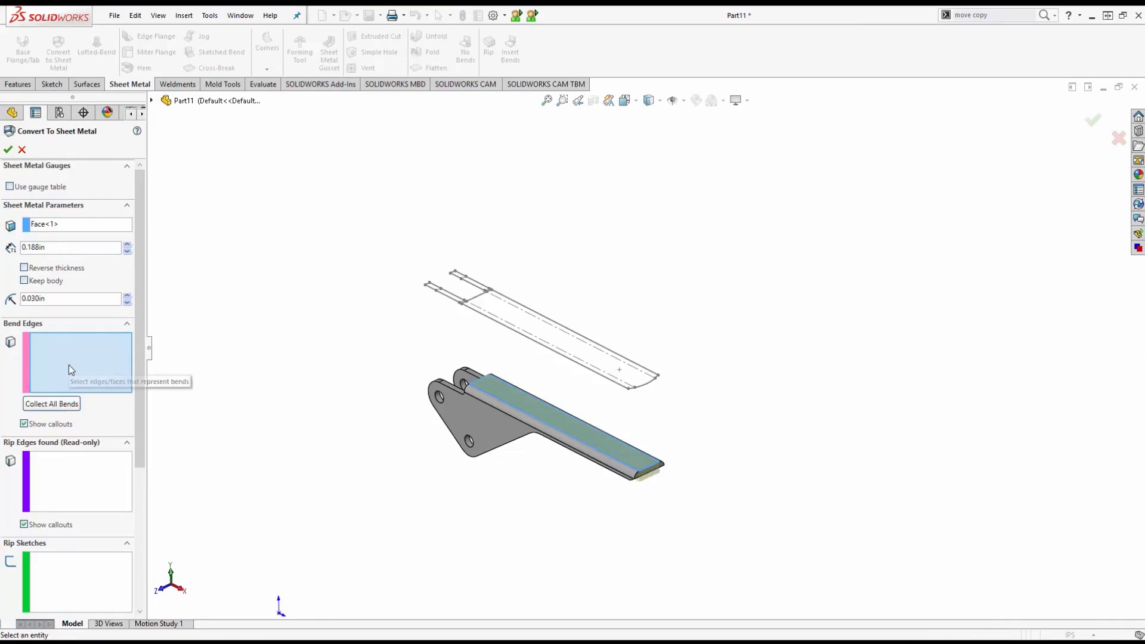
left_click(48, 403)
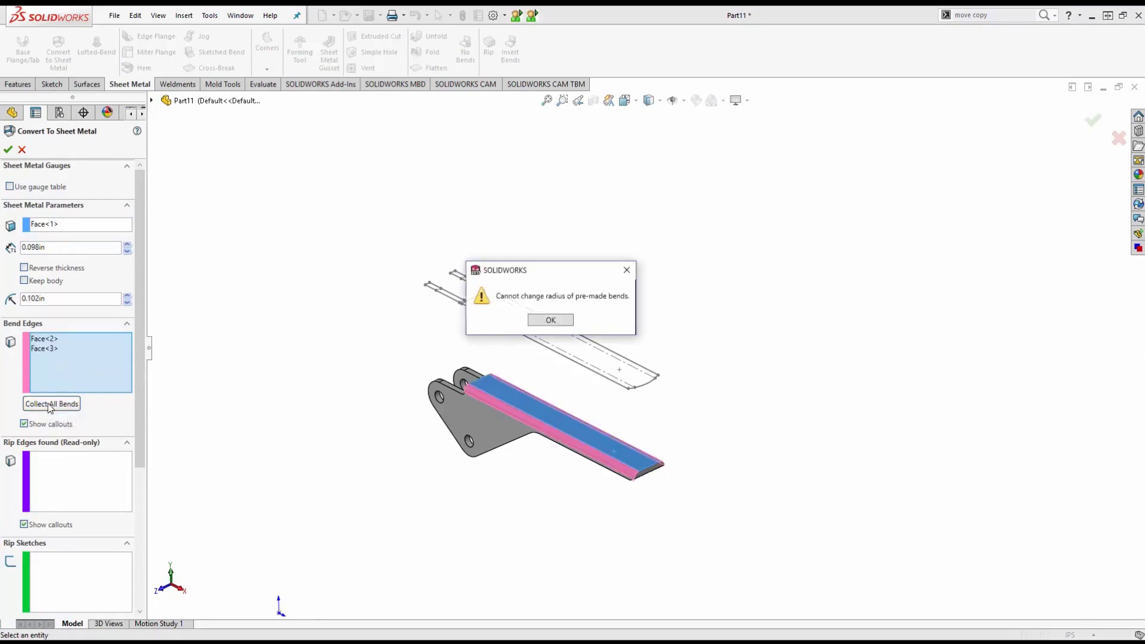
left_click(550, 322)
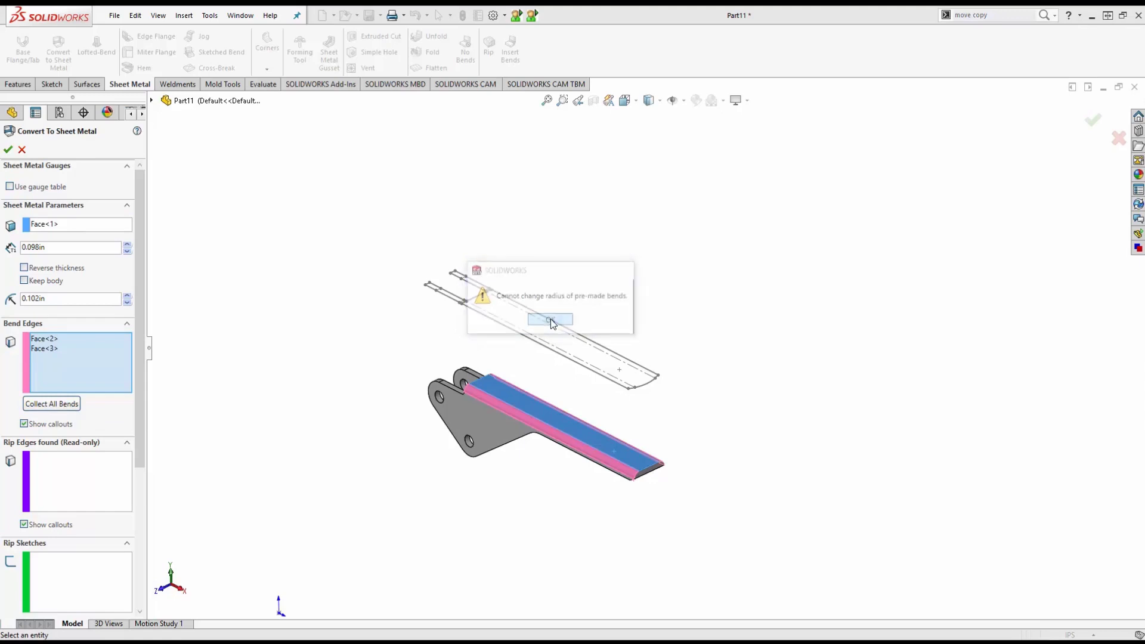
left_click(8, 149)
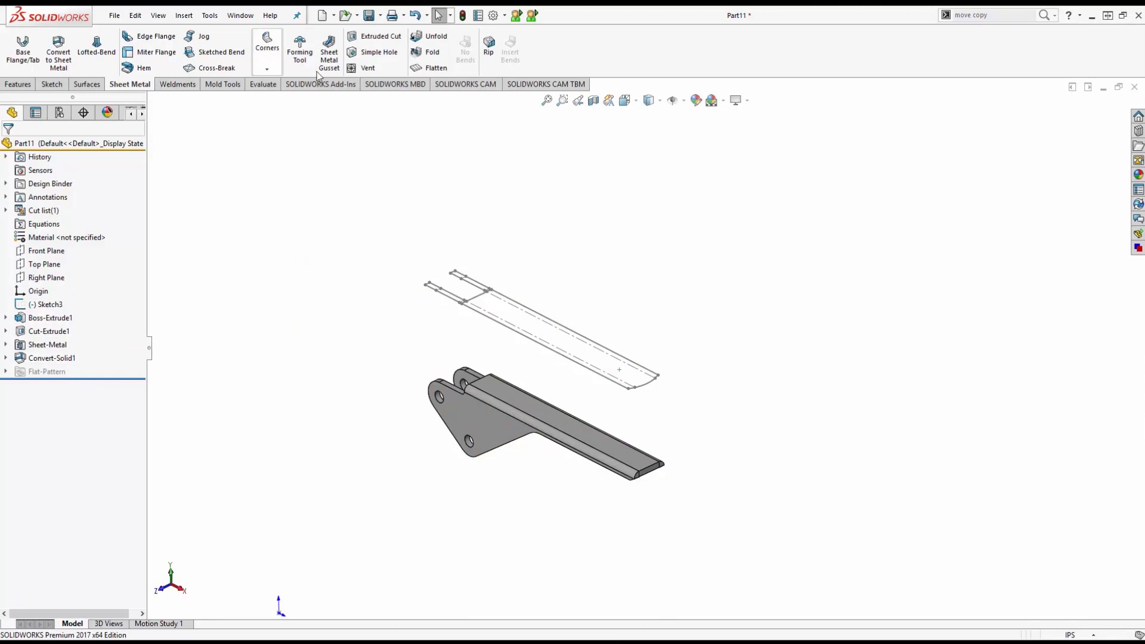
left_click(430, 68)
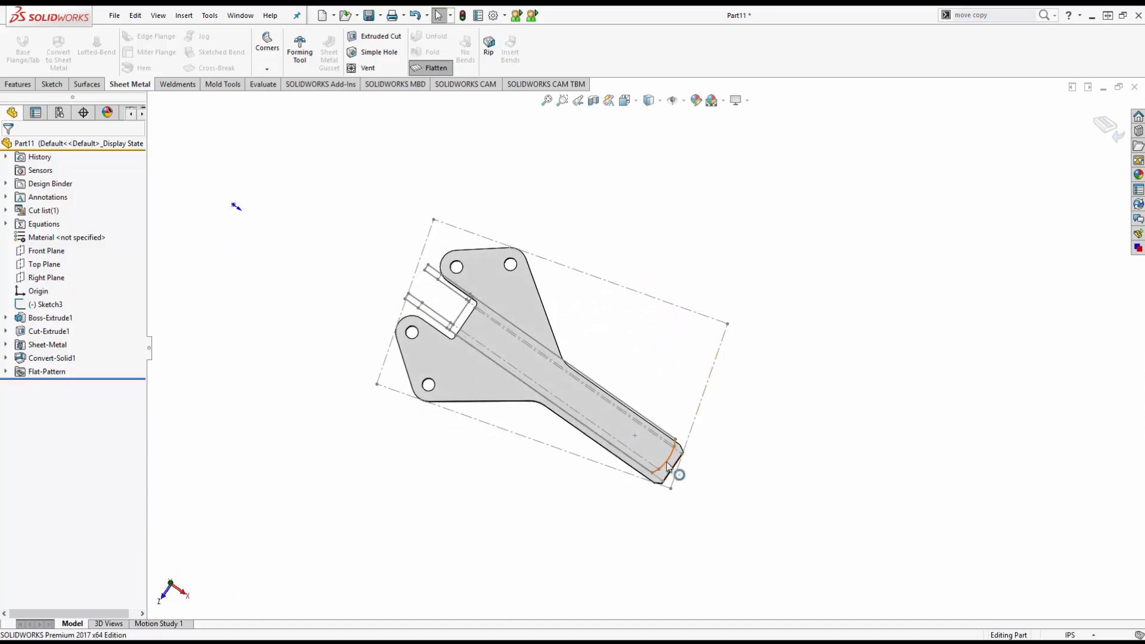
- Refold the flattened bracket and expand Flat-Pattern to show Flat-Pattern3's bend features
middle_click_drag(673, 481, 638, 251)
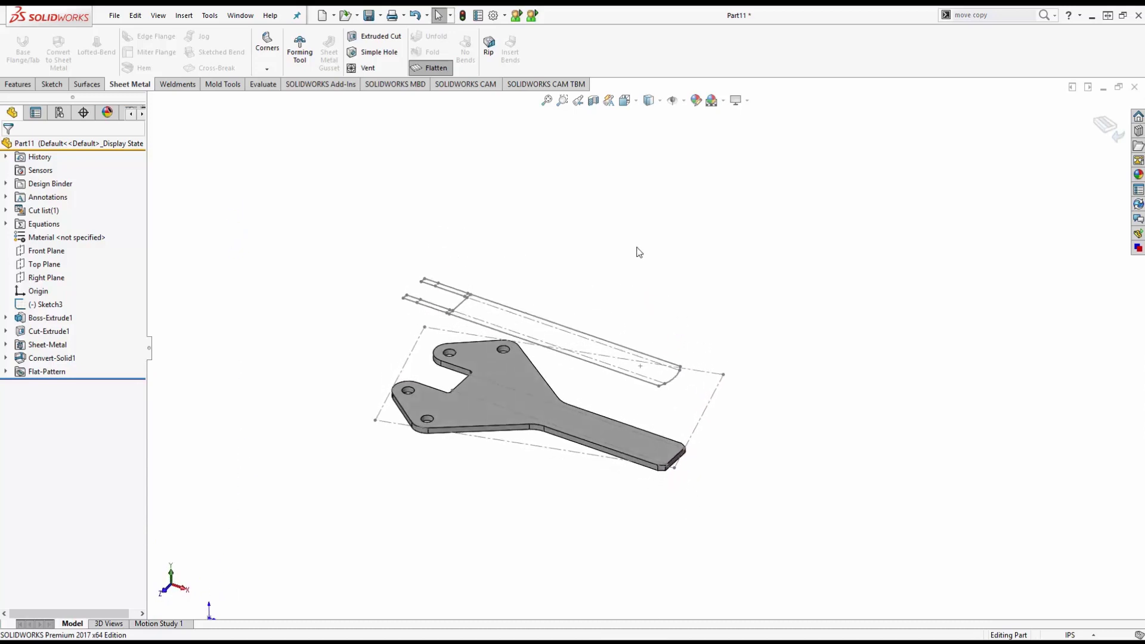
left_click(428, 68)
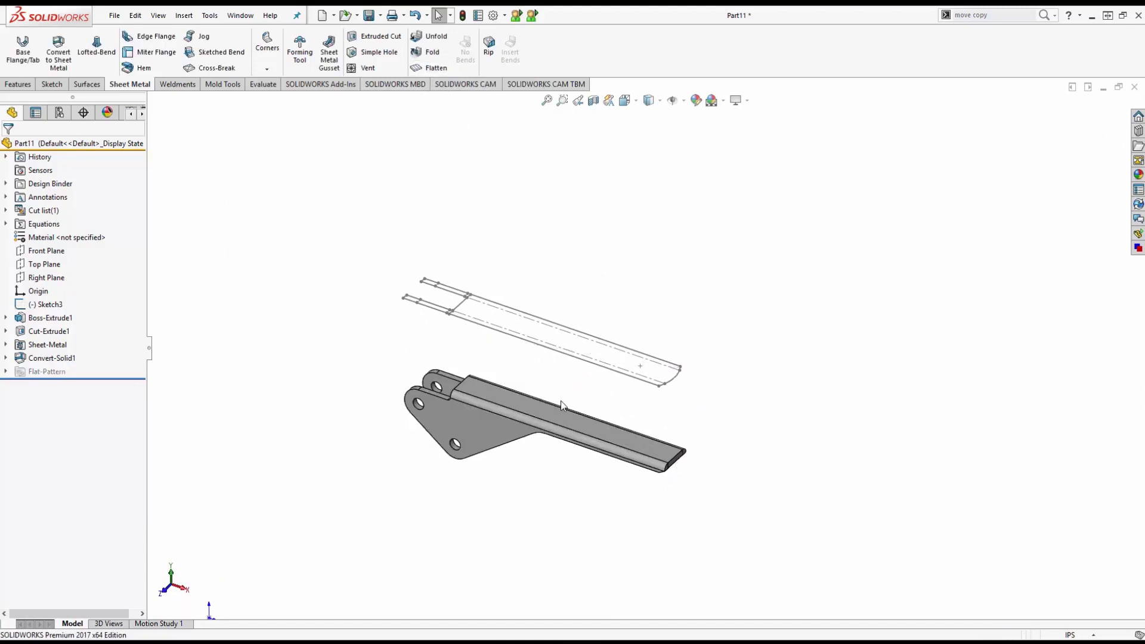
left_click(5, 372)
left_click(20, 385)
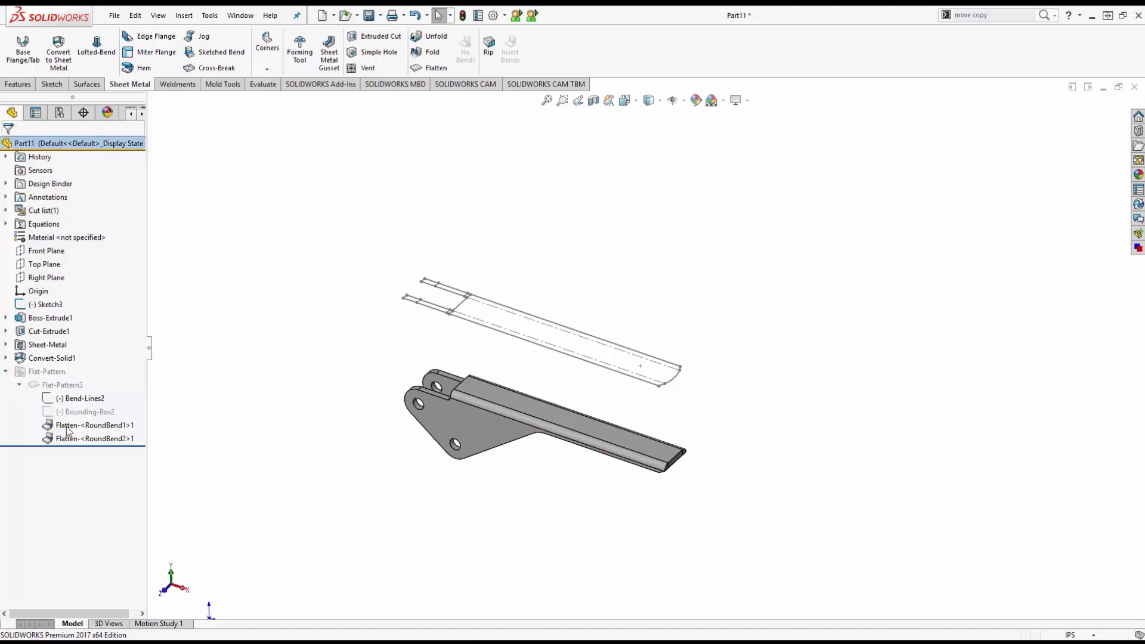
- Review Flat-Pattern3's bend lines and flatten bends, then start an Unfold feature
left_click(20, 385)
left_click(20, 385)
left_click(428, 37)
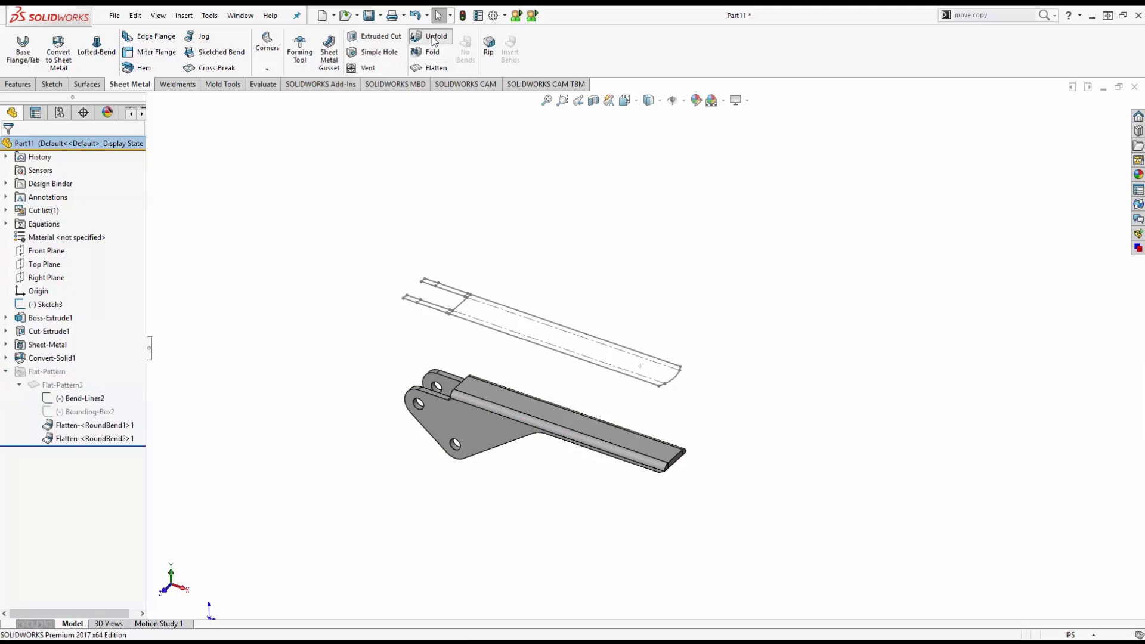
- Unfold both round bends, RoundBend1 and RoundBend2, keeping the top face fixed
left_click(571, 422)
left_click(71, 255)
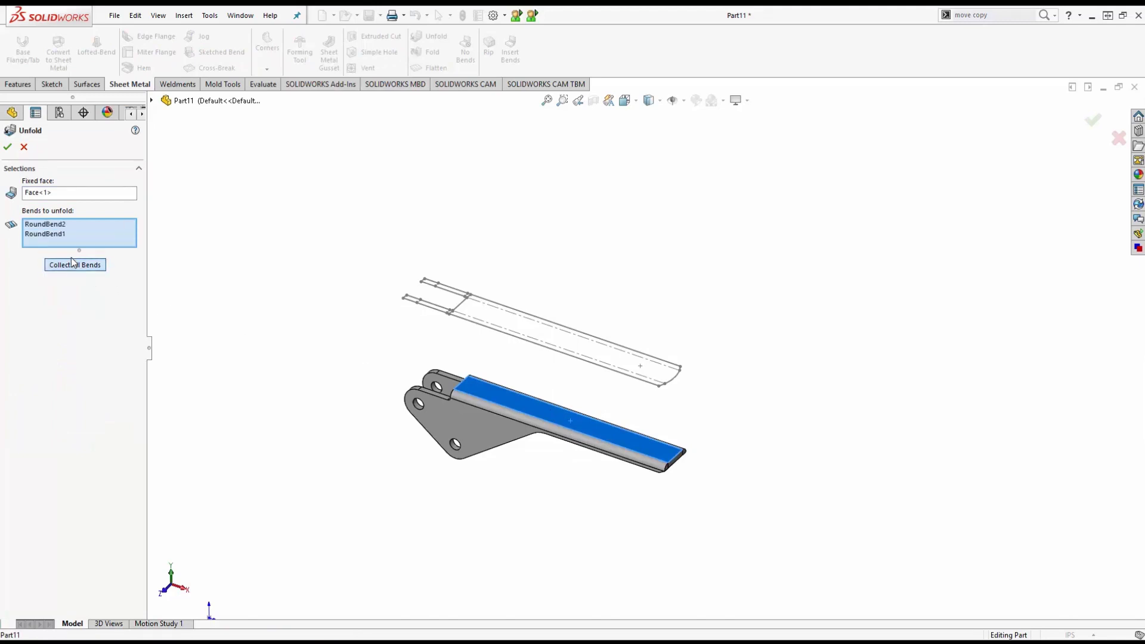
left_click(8, 148)
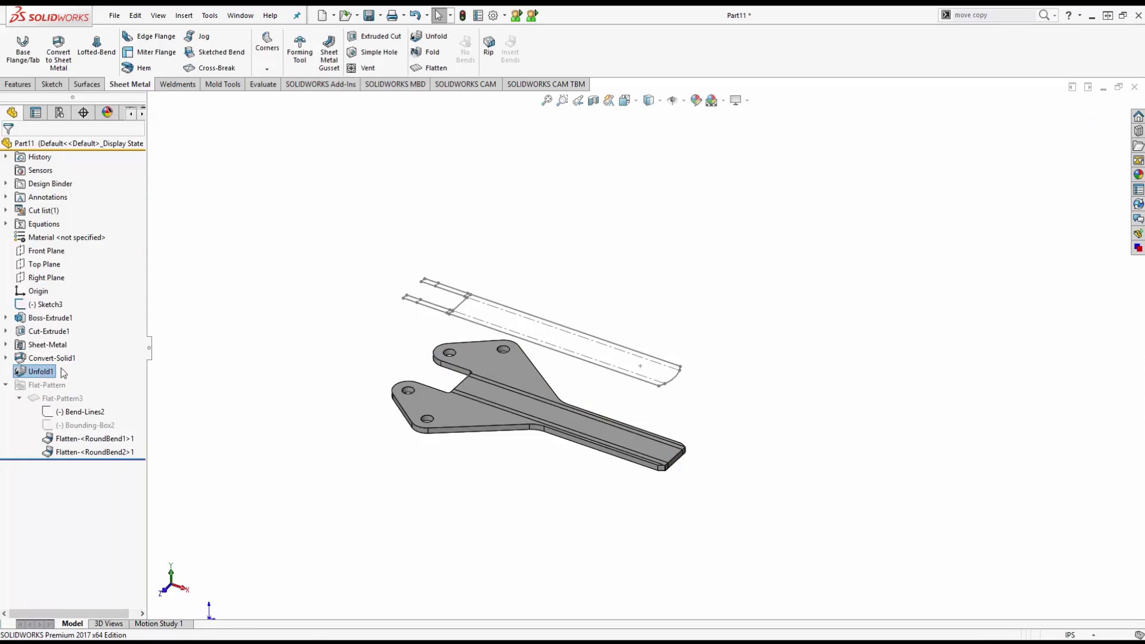
- Sketch the converted end arc on the flat face, stretching both endpoints past the part edge
middle_click_drag(557, 312, 566, 325)
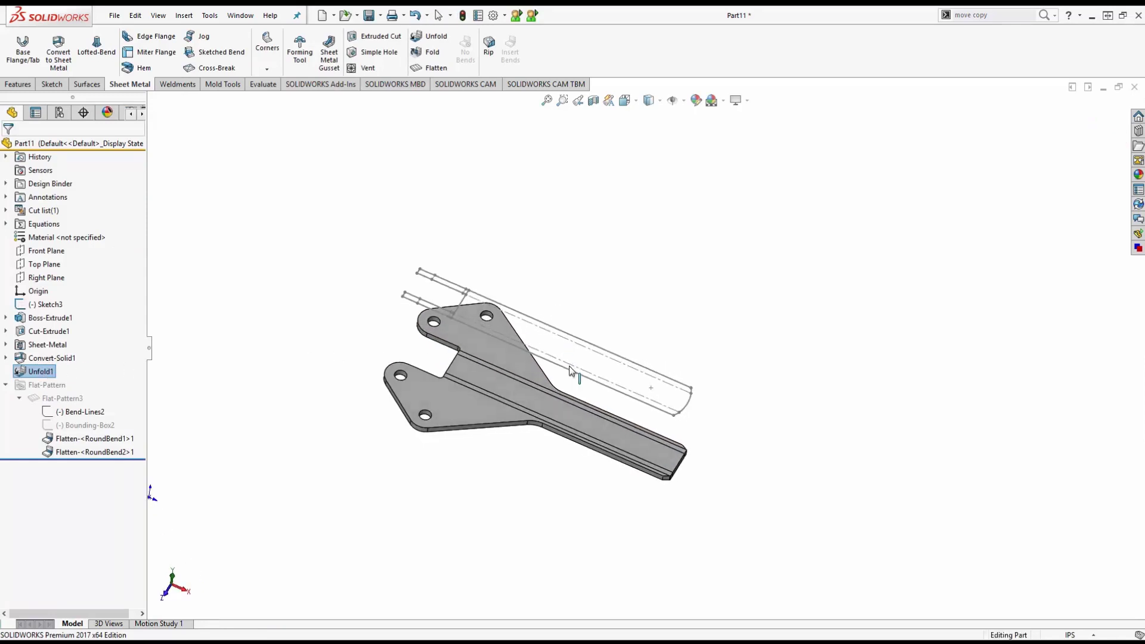
left_click(634, 448)
left_click(690, 415)
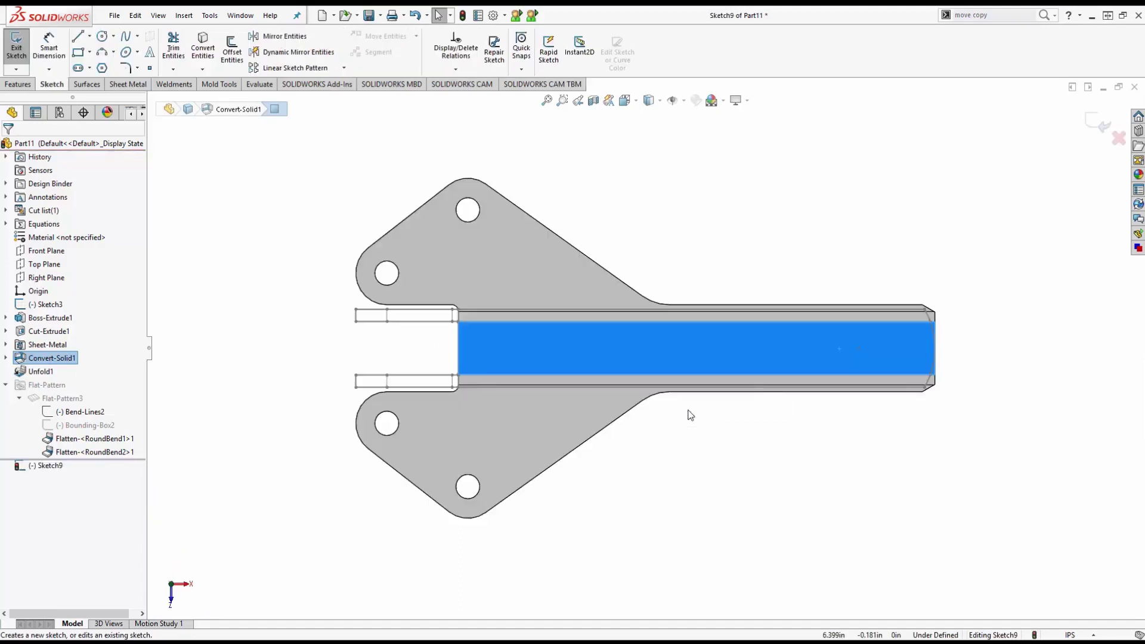
left_click(928, 318)
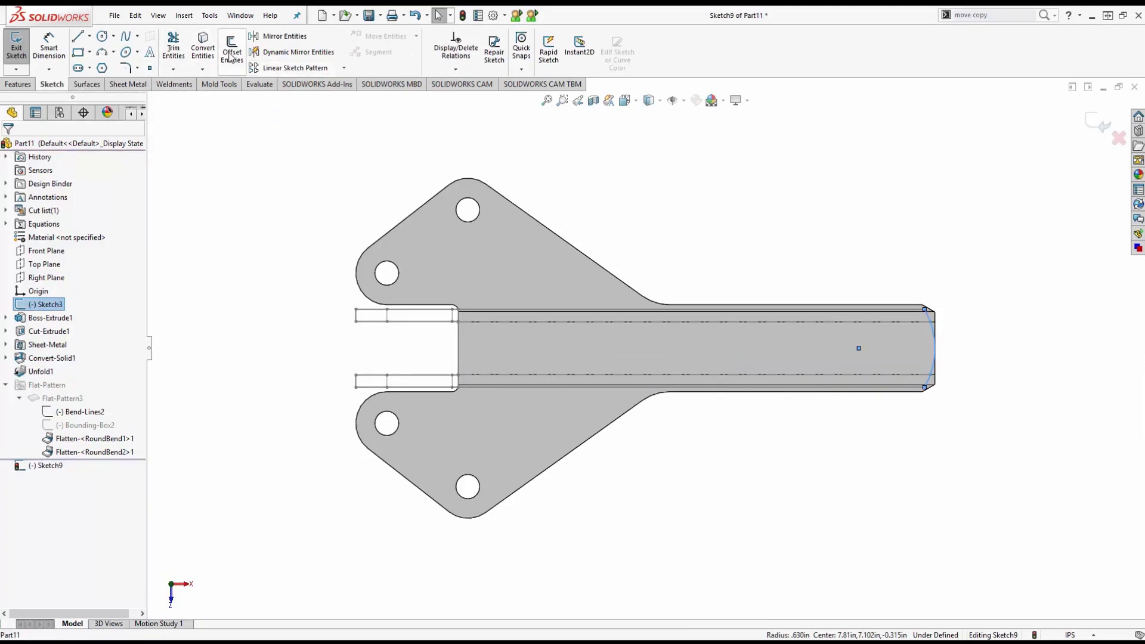
left_click(203, 48)
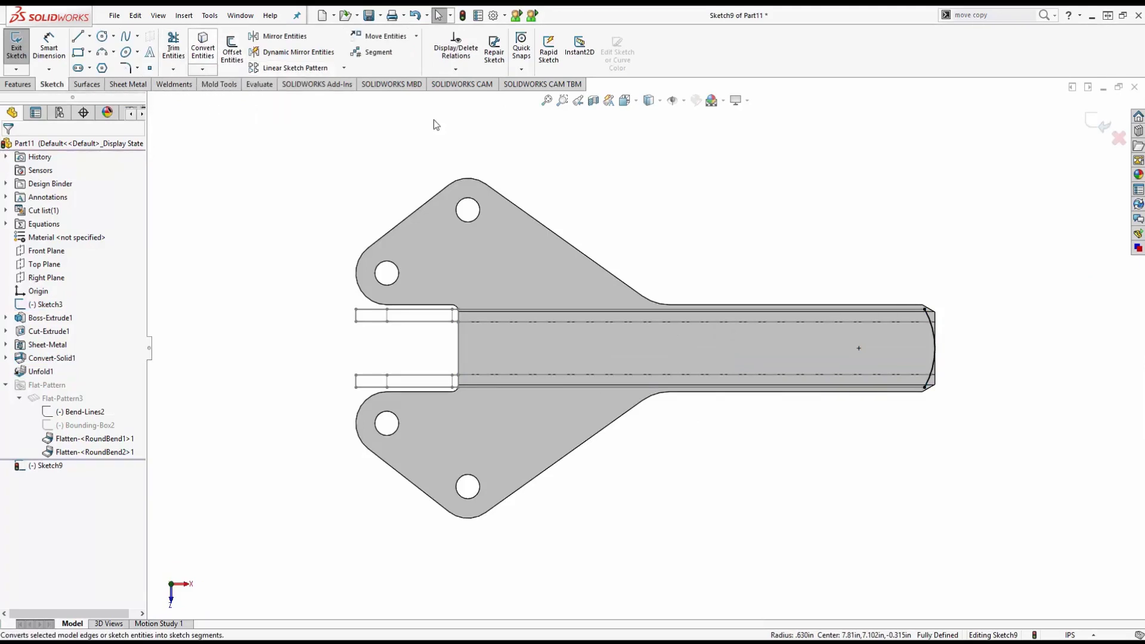
left_click_drag(923, 309, 894, 279)
left_click_drag(927, 392, 901, 416)
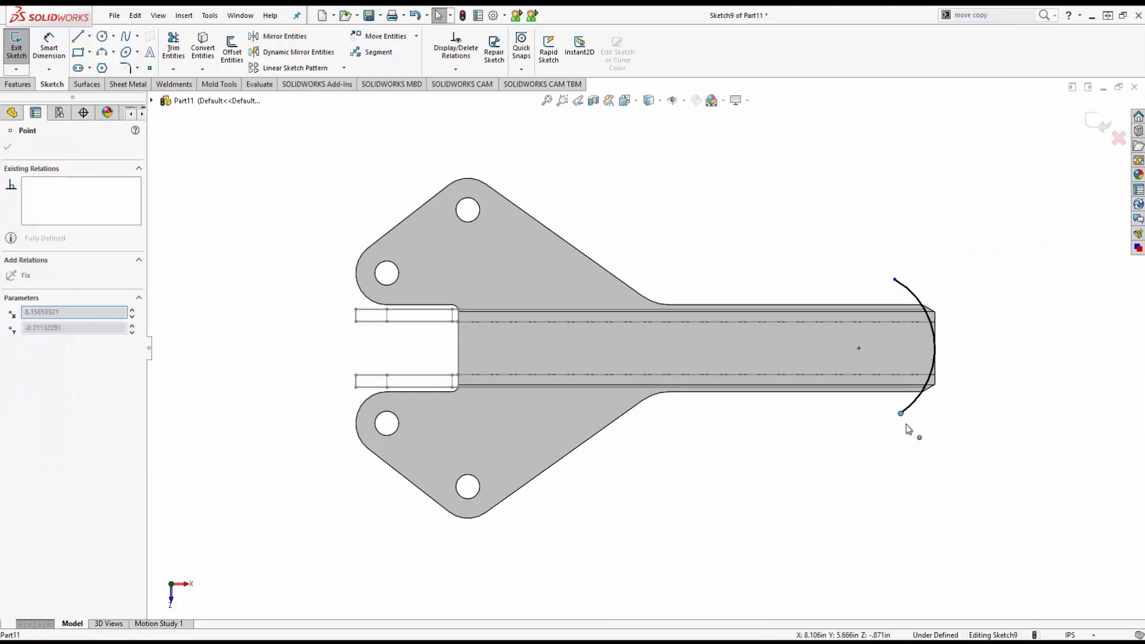
left_click(18, 84)
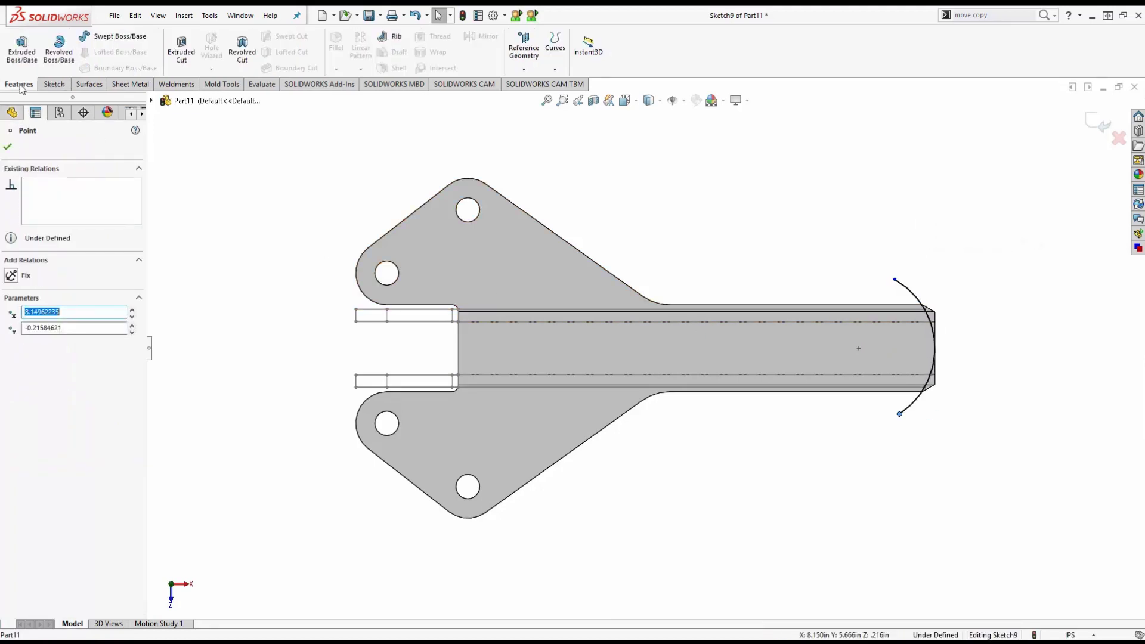
- Extrude-cut the Sketch9 arc linked to sheet thickness, with the cut side flipped, to round the nose
left_click(180, 52)
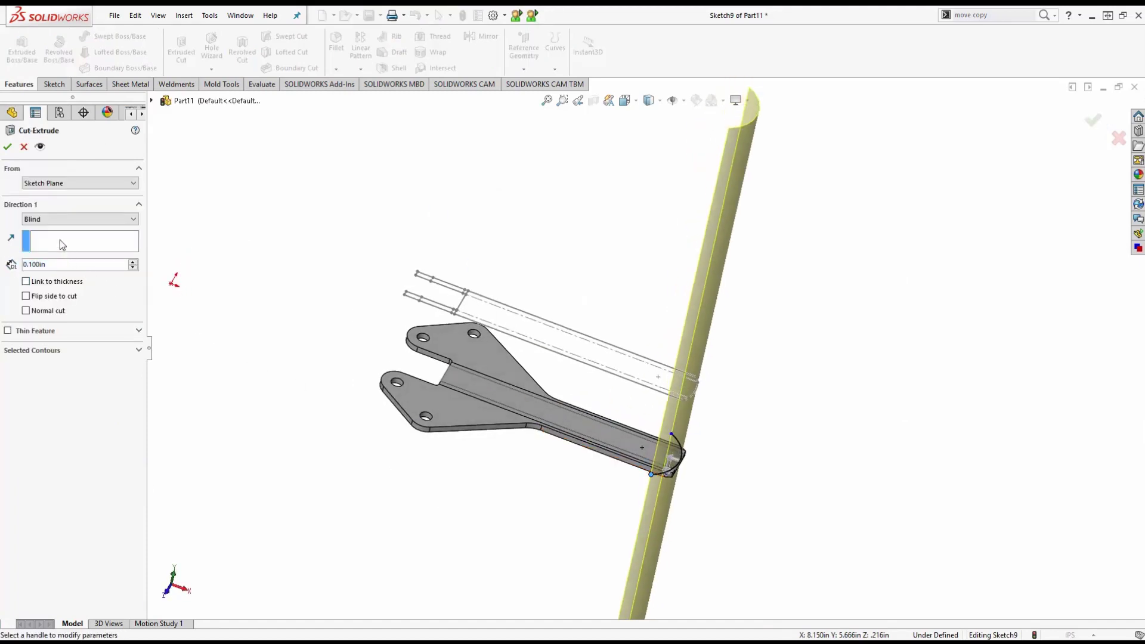
left_click(26, 282)
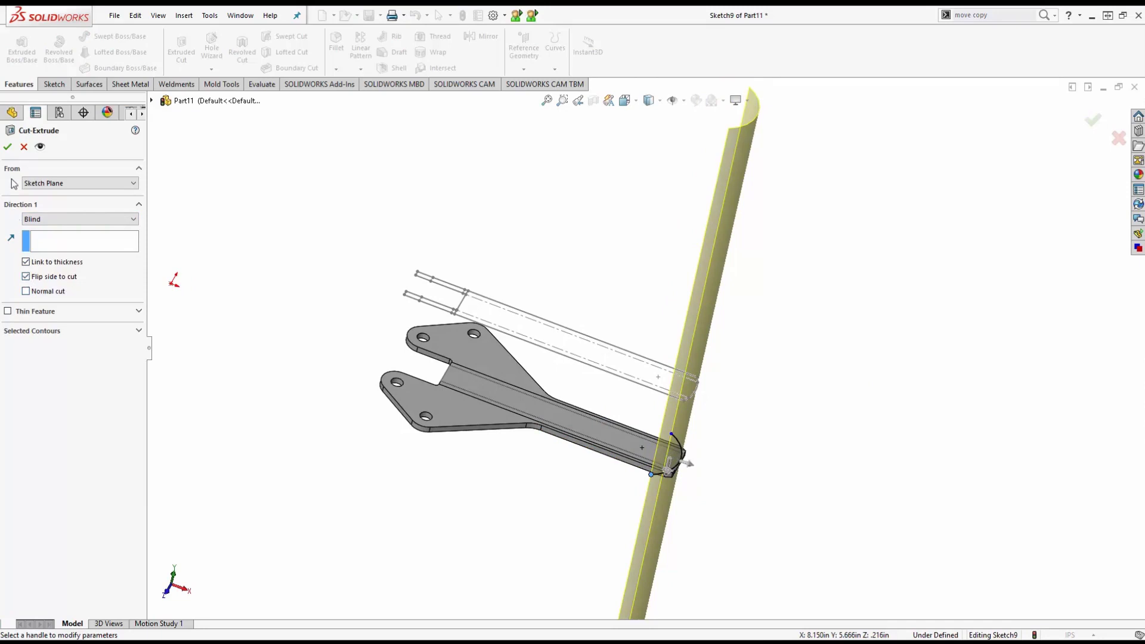
left_click(8, 147)
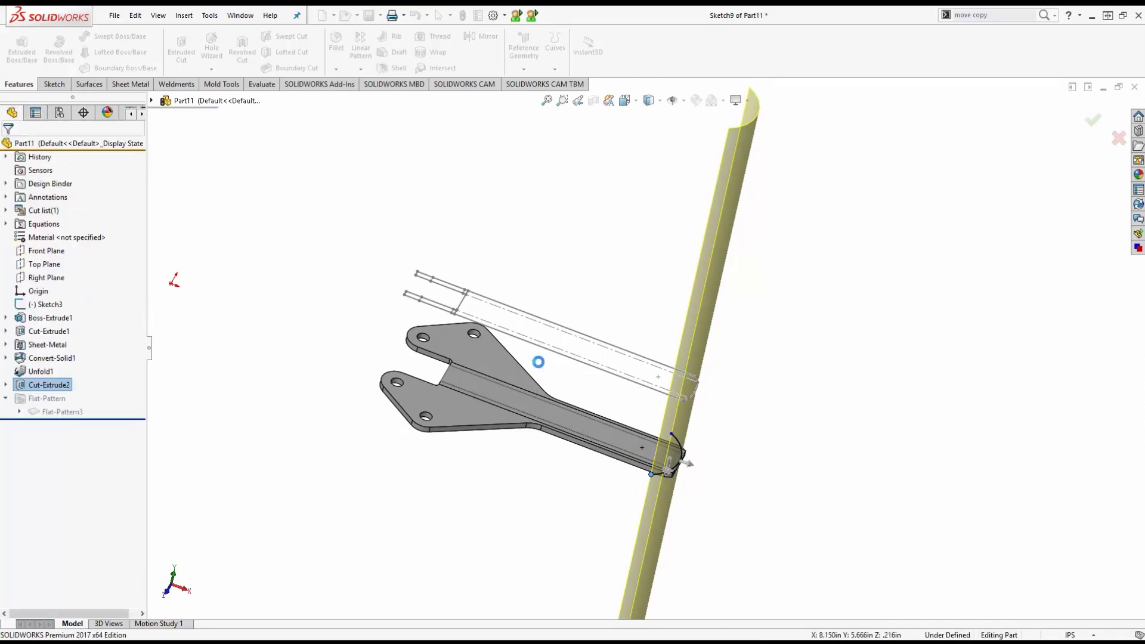
middle_click_drag(711, 331, 711, 364)
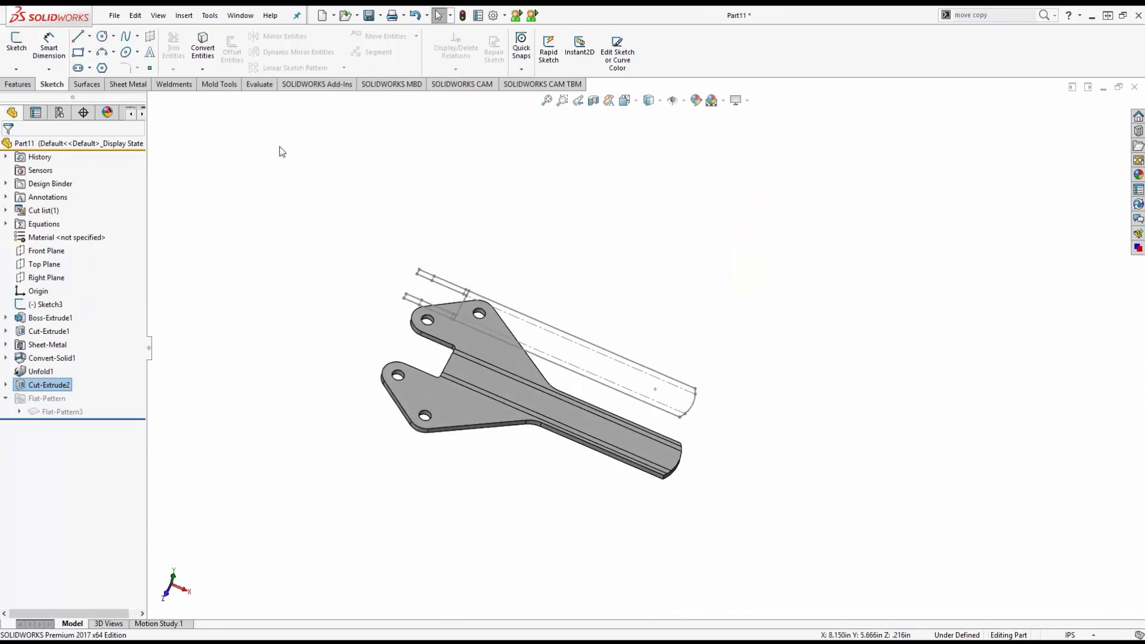
- Fold both round bends back up with a Fold feature covering all bends
left_click(132, 86)
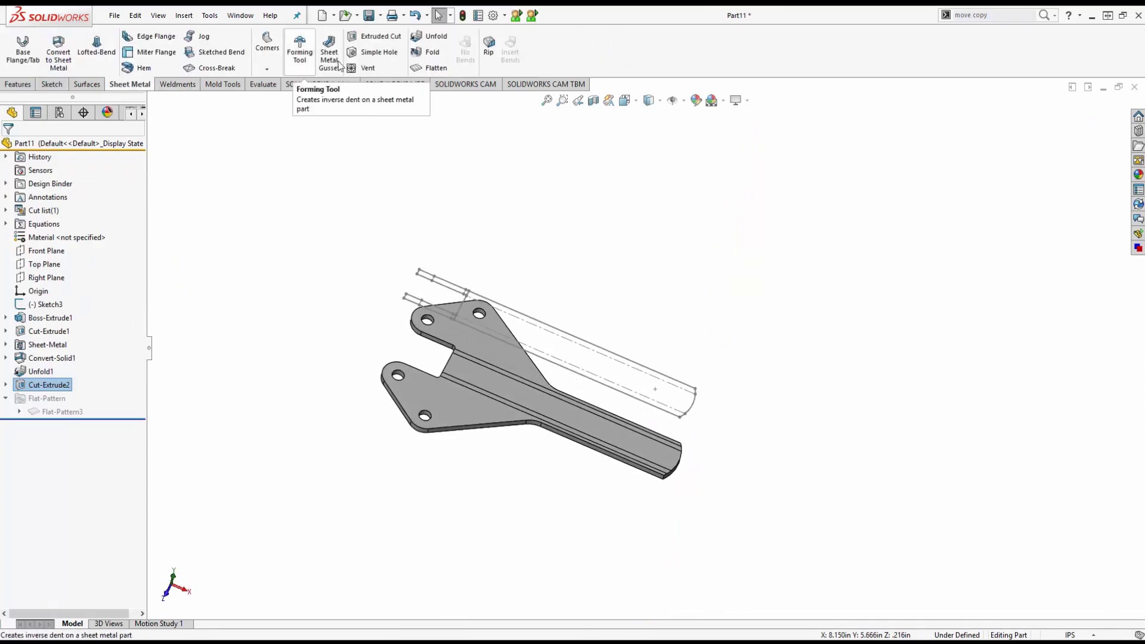
left_click(432, 53)
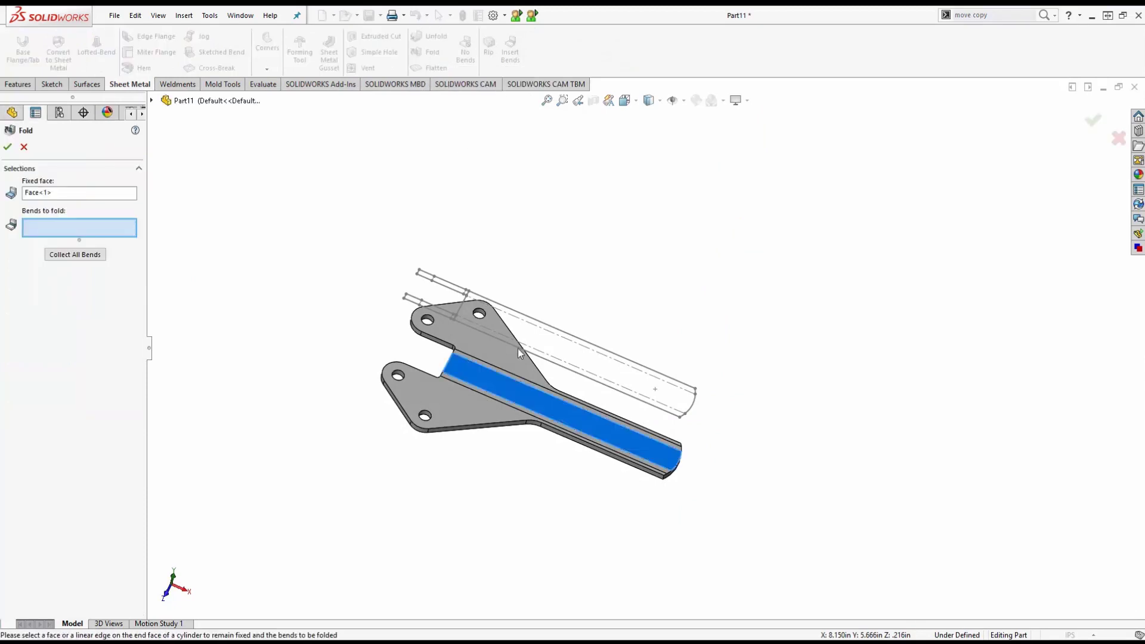
left_click(77, 259)
left_click(8, 147)
mouse_move(555, 317)
middle_mouse_down()
mouse_move(536, 197)
mouse_move(549, 318)
middle_mouse_up()
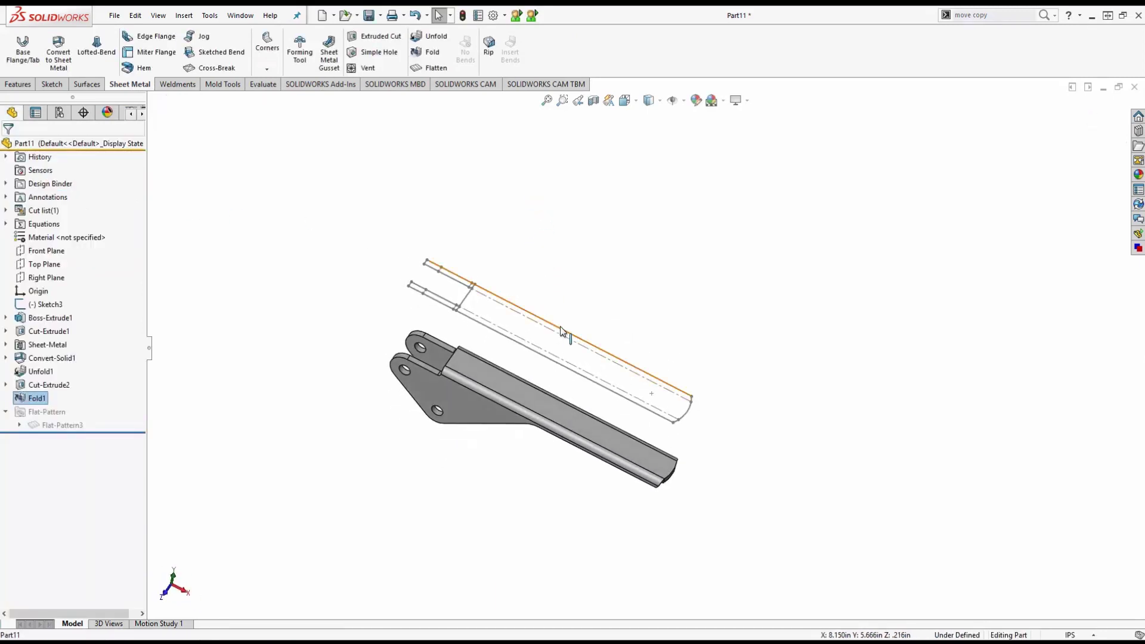
- Hide the leftover reference sketch Sketch3 and inspect the folded bracket
left_click(560, 330)
left_click(609, 291)
middle_click_drag(650, 446, 636, 353)
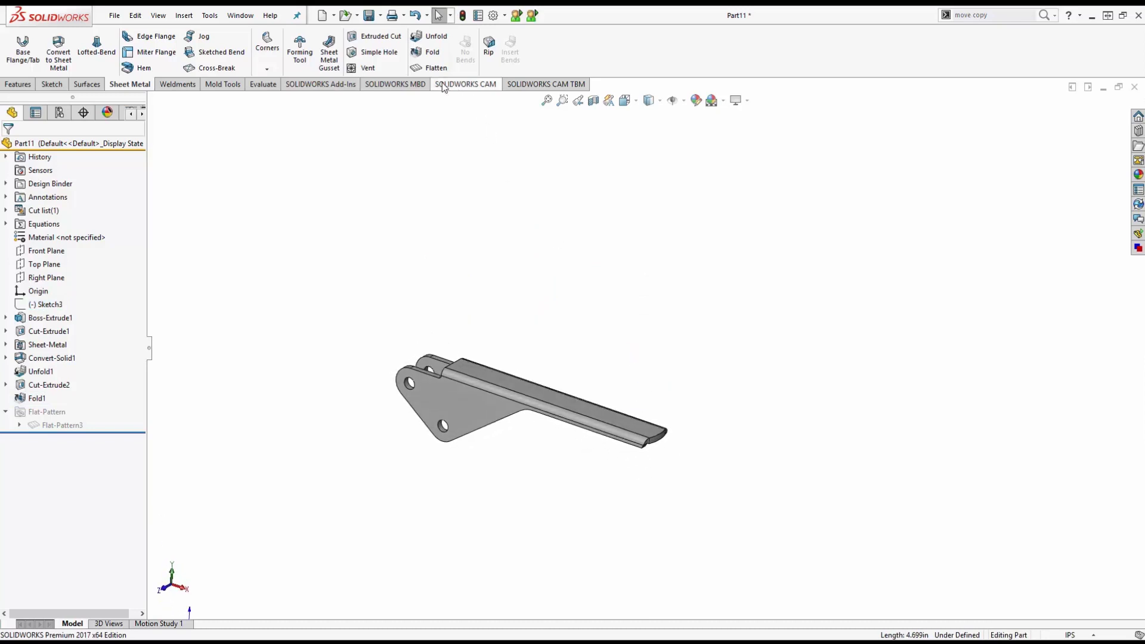
left_click(430, 67)
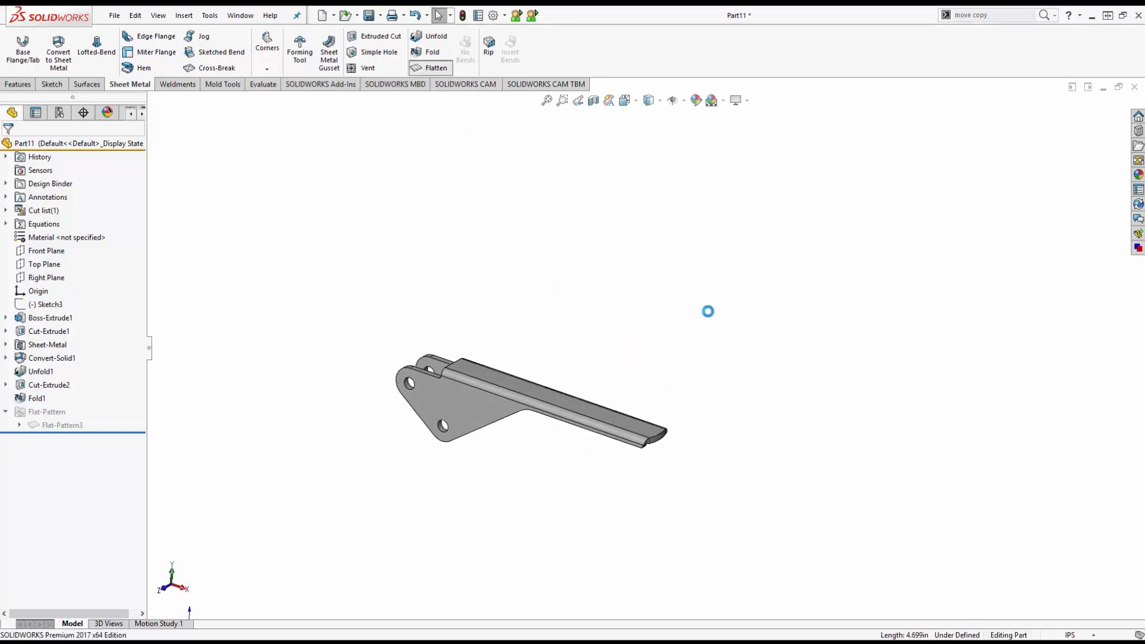
left_click(1106, 124)
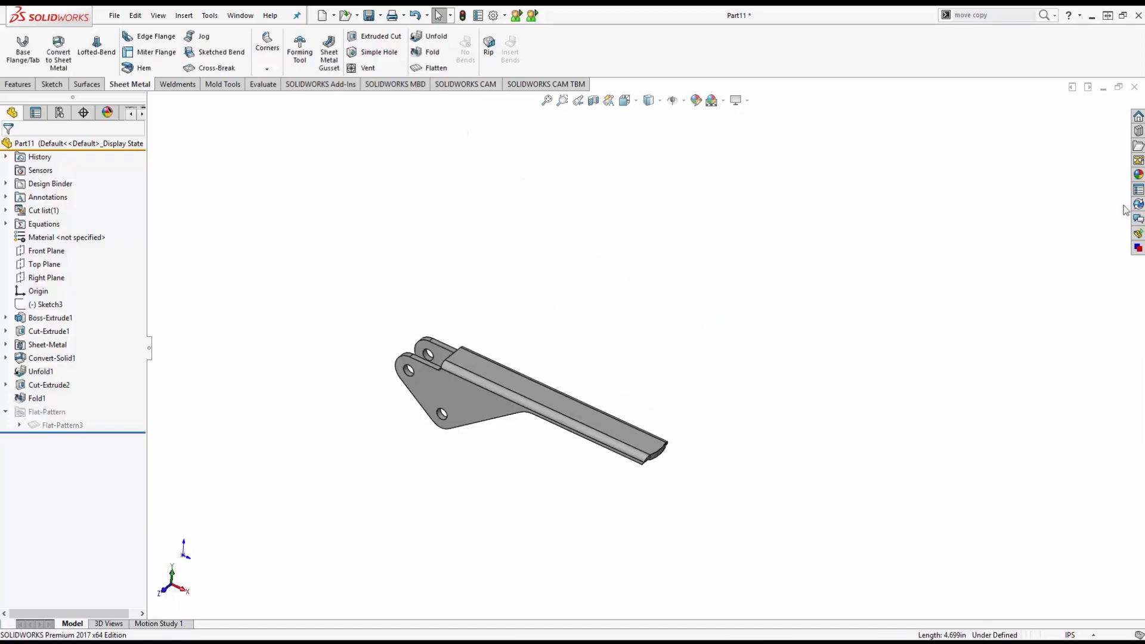